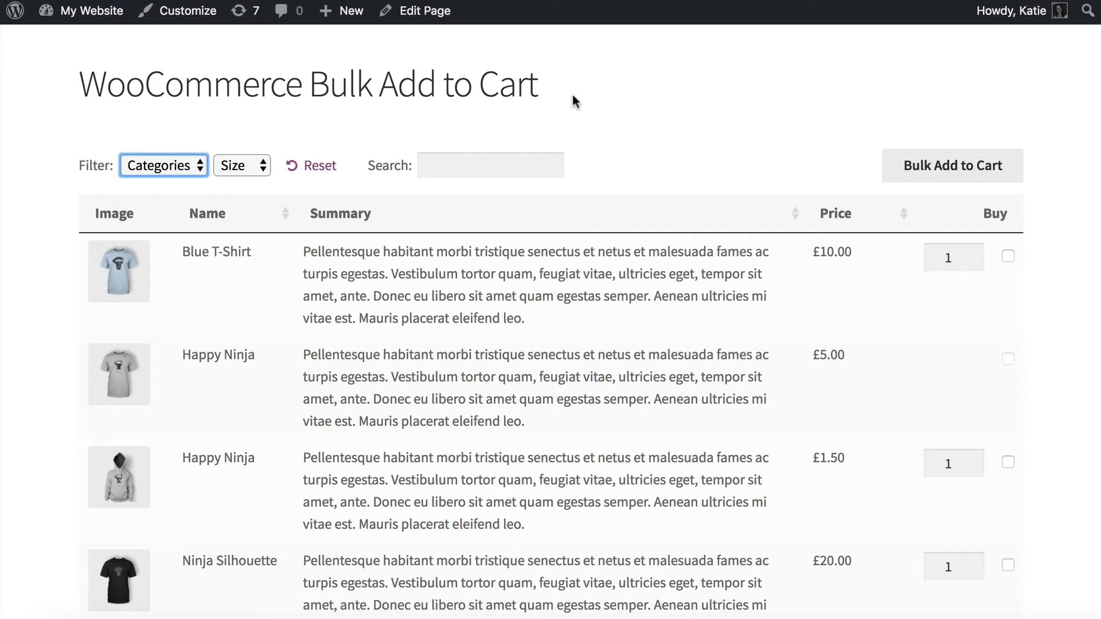
Select the Blue T-Shirt, £1.50 Happy Ninja hoodie, £20.00 Ninja Silhouette T-shirt and Patient Ninja hoodie for purchase, increasing the Blue T-Shirt's quantity
click(575, 102)
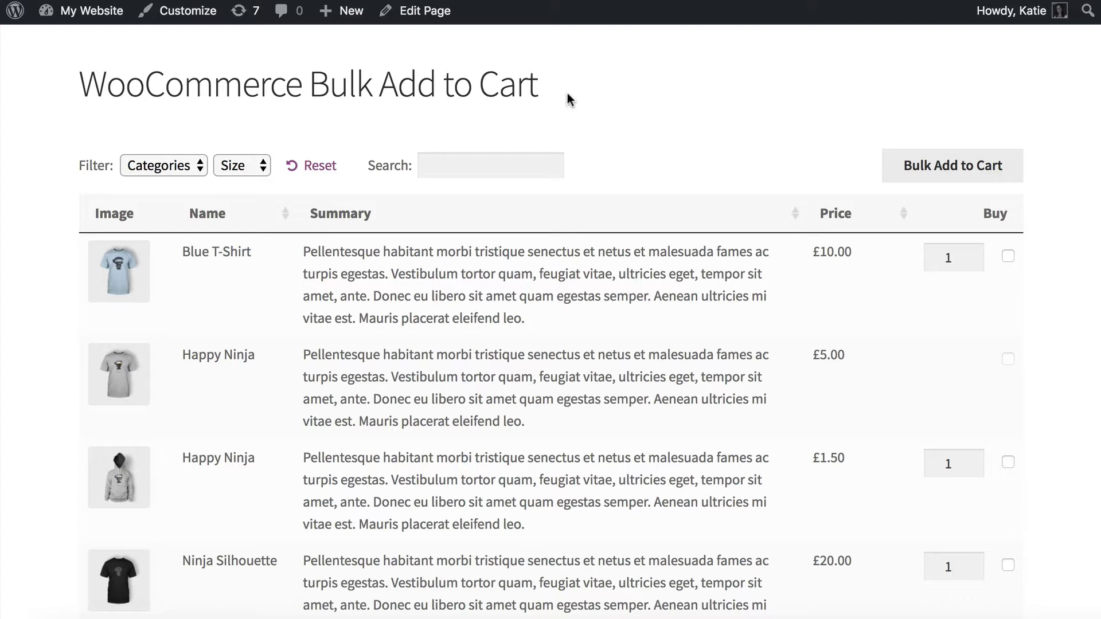
scroll(592, 208, down, 3)
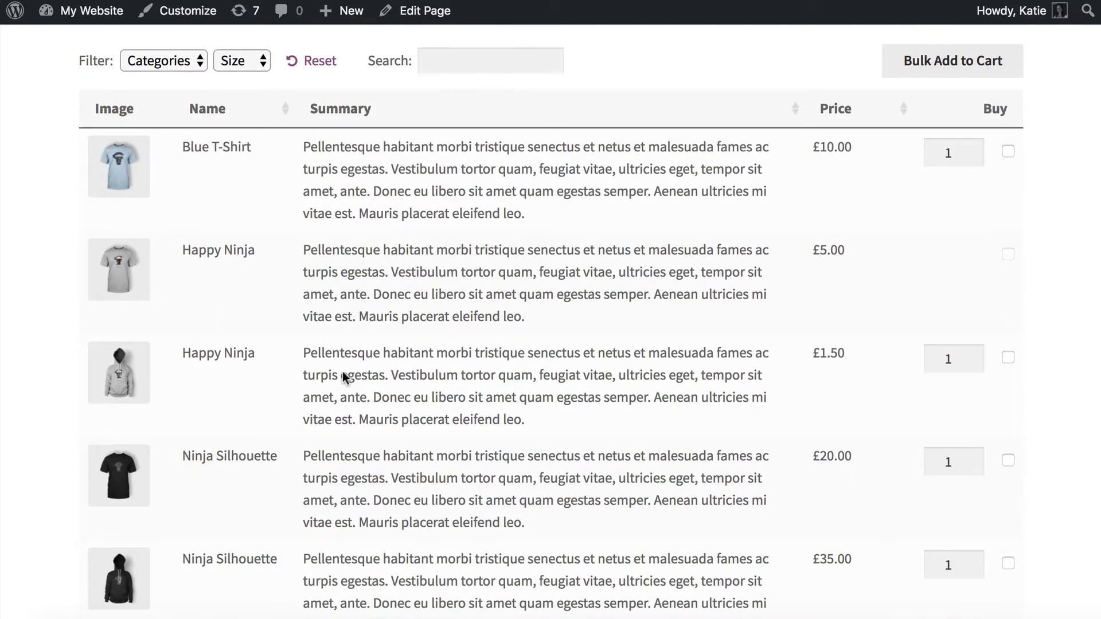
click(1008, 152)
click(975, 149)
click(975, 149)
click(1008, 358)
click(1008, 461)
scroll(1006, 466, down, 4)
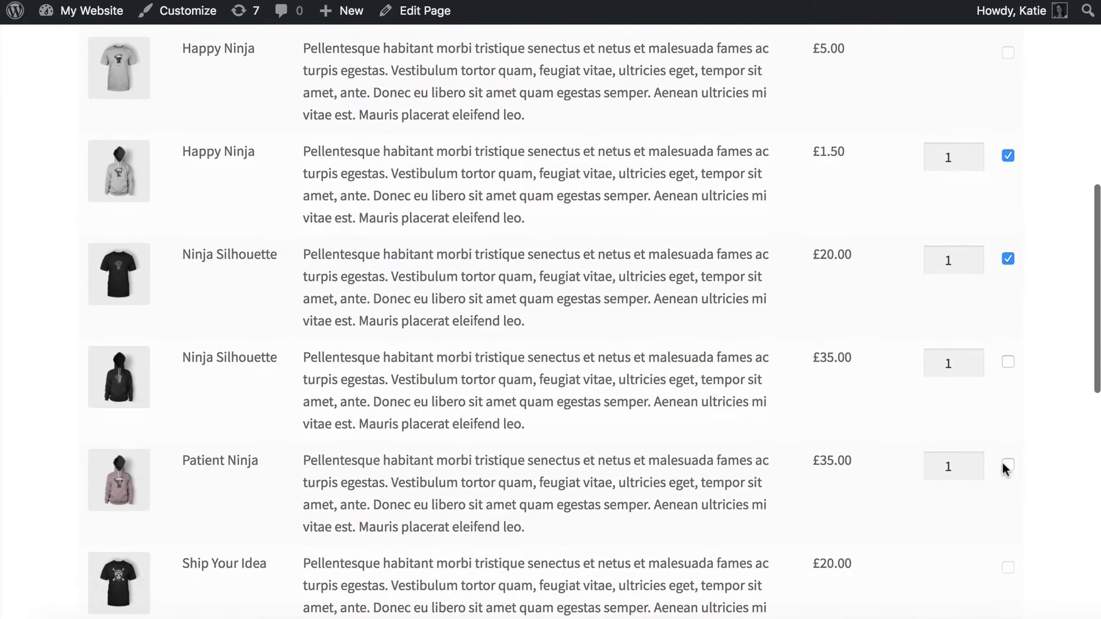
scroll(1008, 476, down, 8)
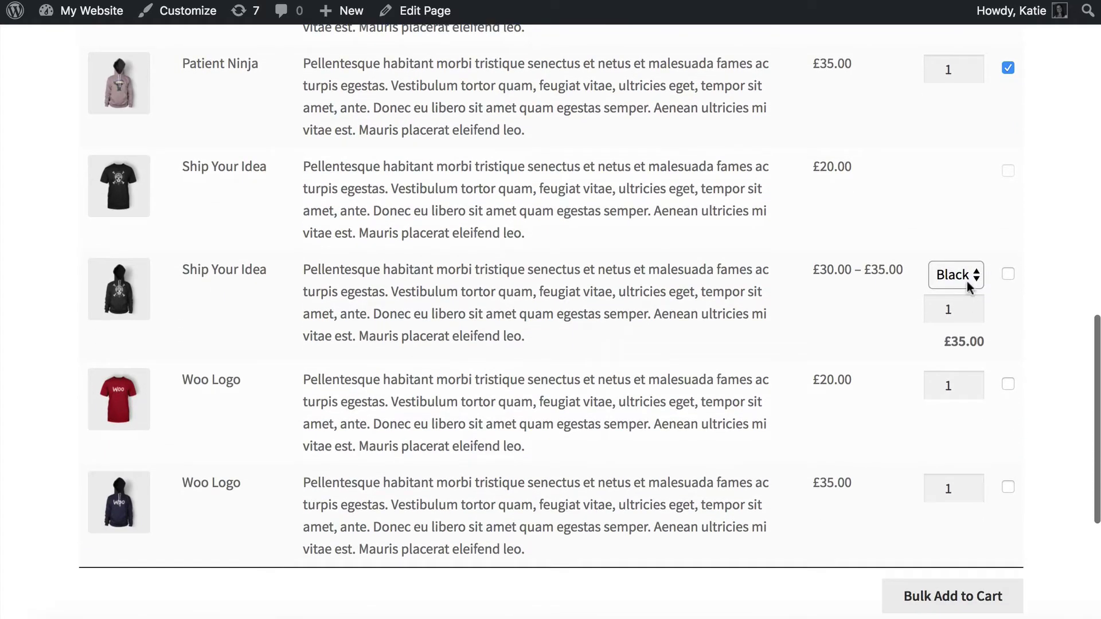
Choose the Blue variation of the Ship Your Idea hoodie, select it for purchase, and bulk add all selected products to the cart
click(973, 277)
click(962, 291)
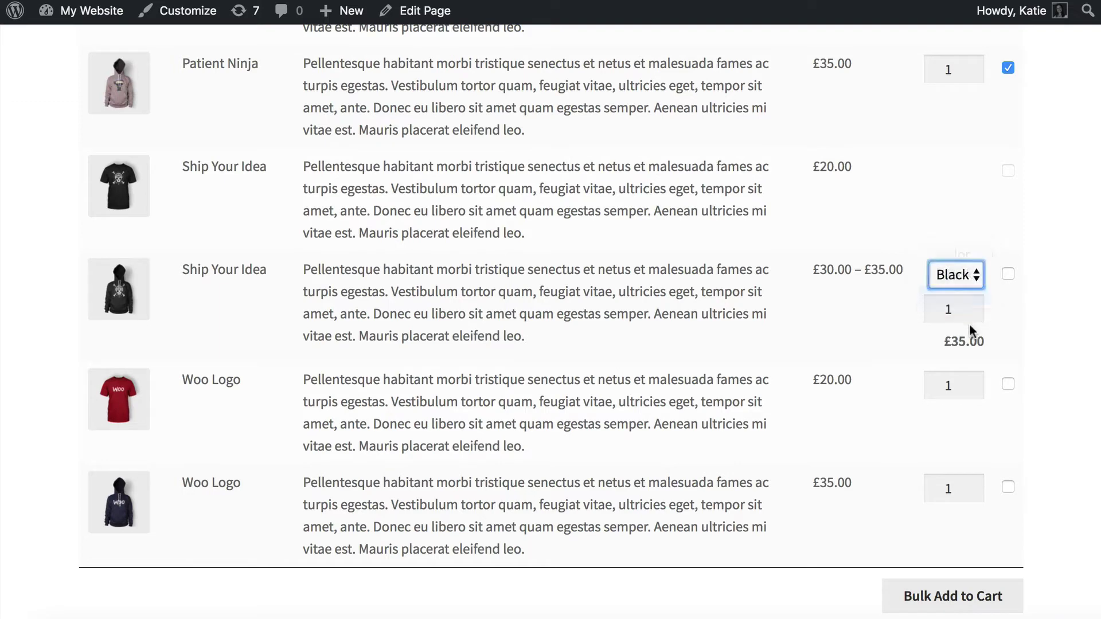
click(1007, 274)
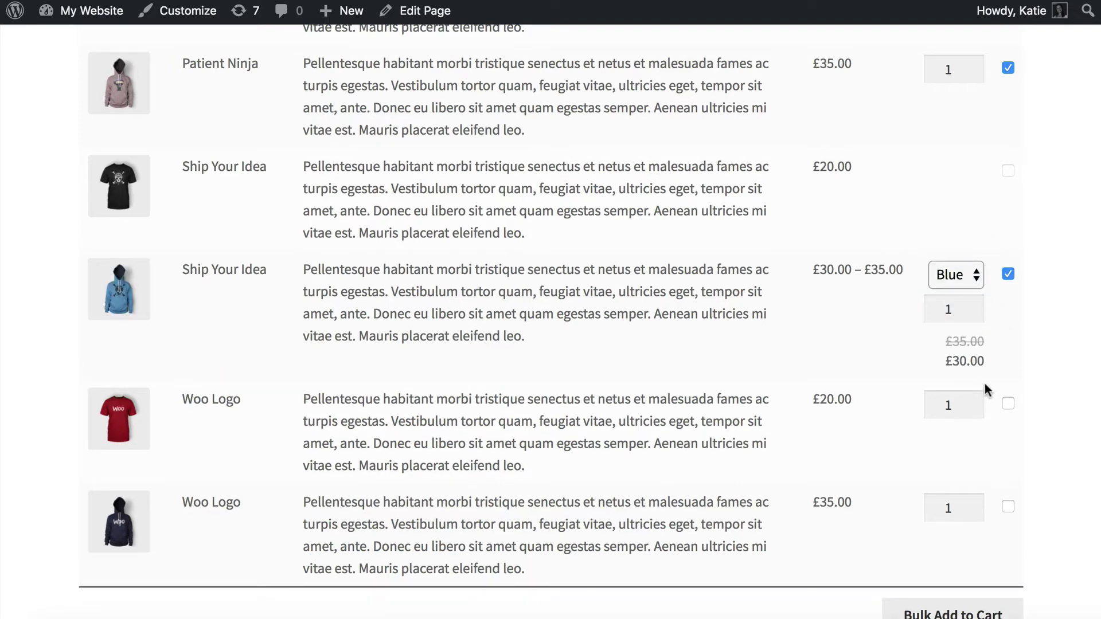
scroll(1013, 366, down, 3)
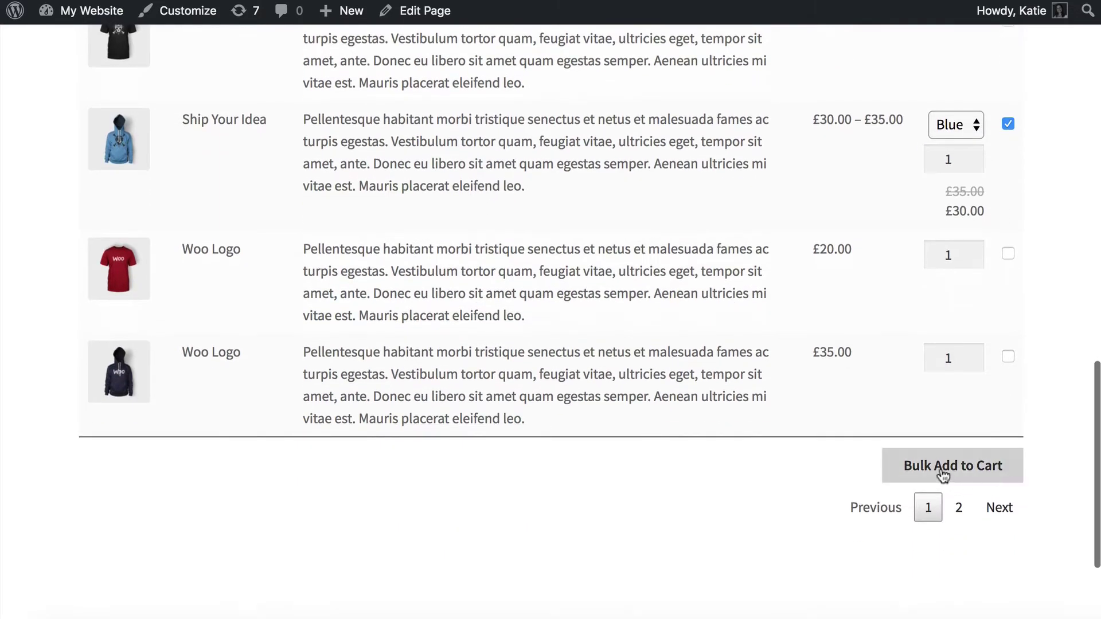
click(939, 468)
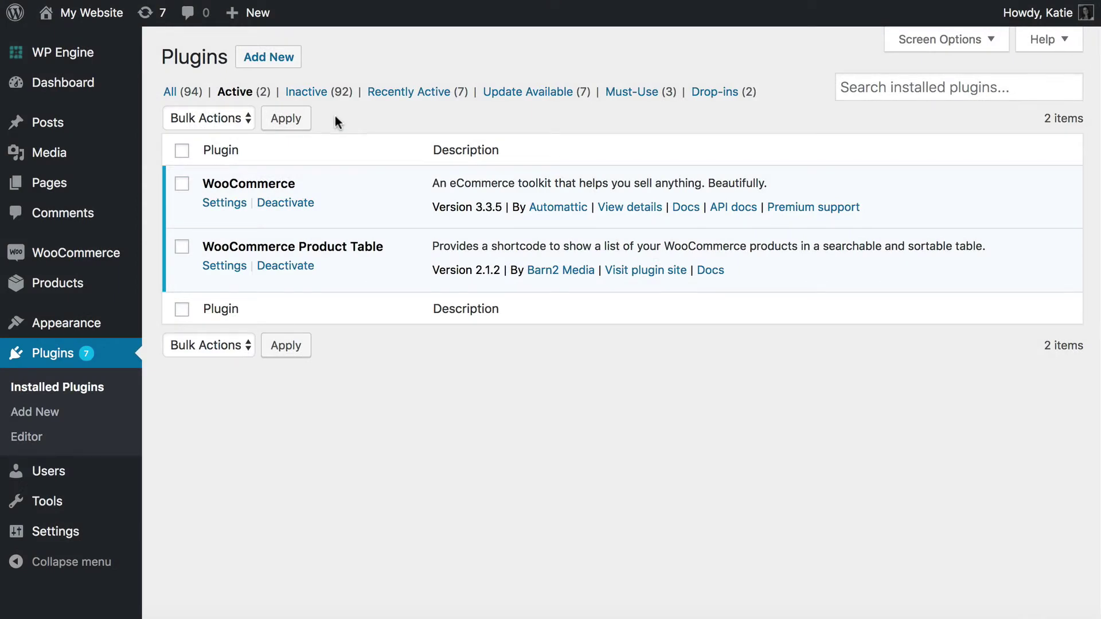
Examine the WooCommerce and WooCommerce Product Table entries in the list of active plugins
double_click(223, 181)
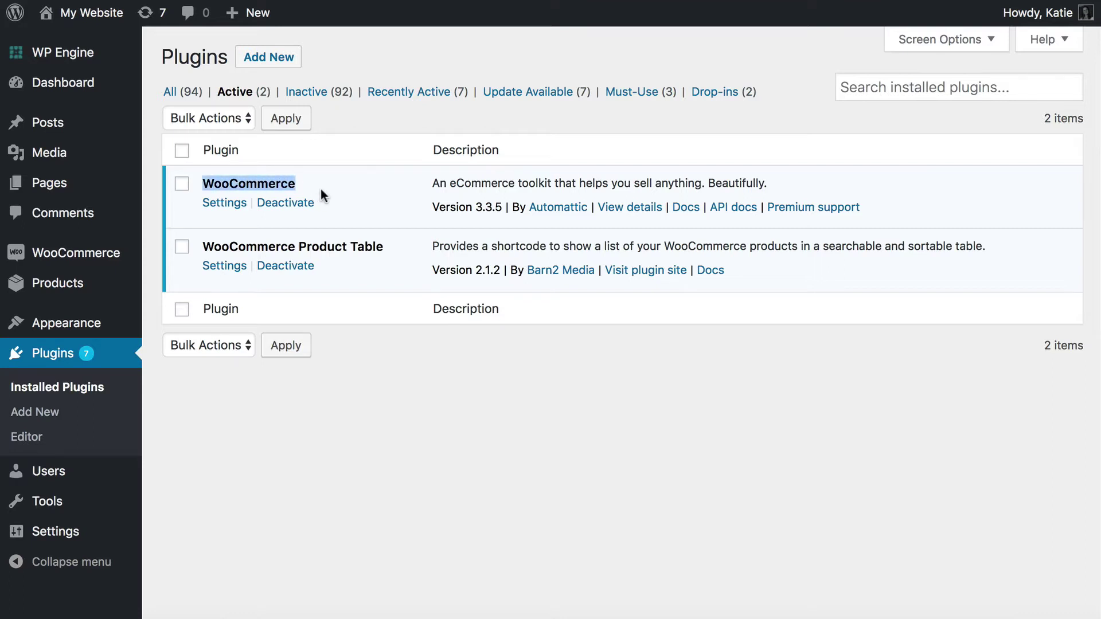
click(273, 246)
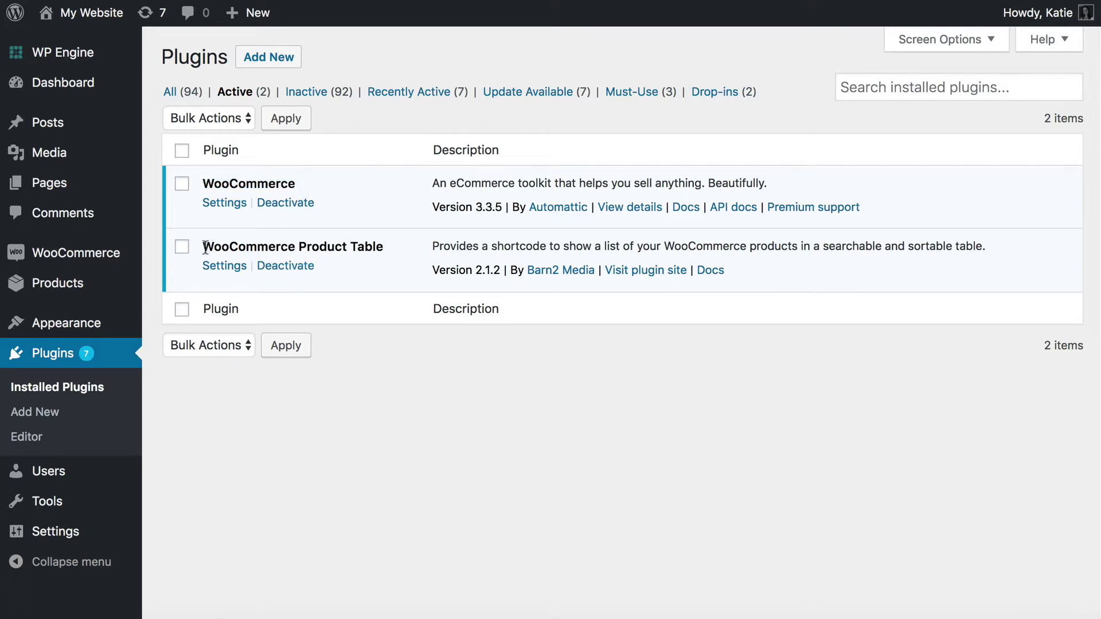
drag(204, 247, 381, 246)
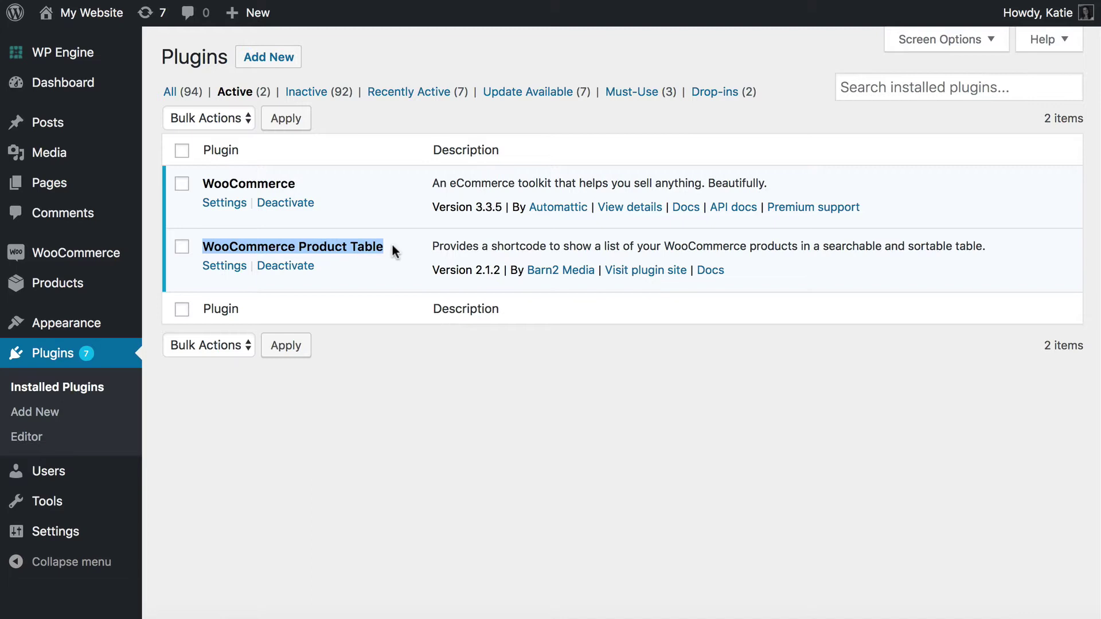
click(384, 246)
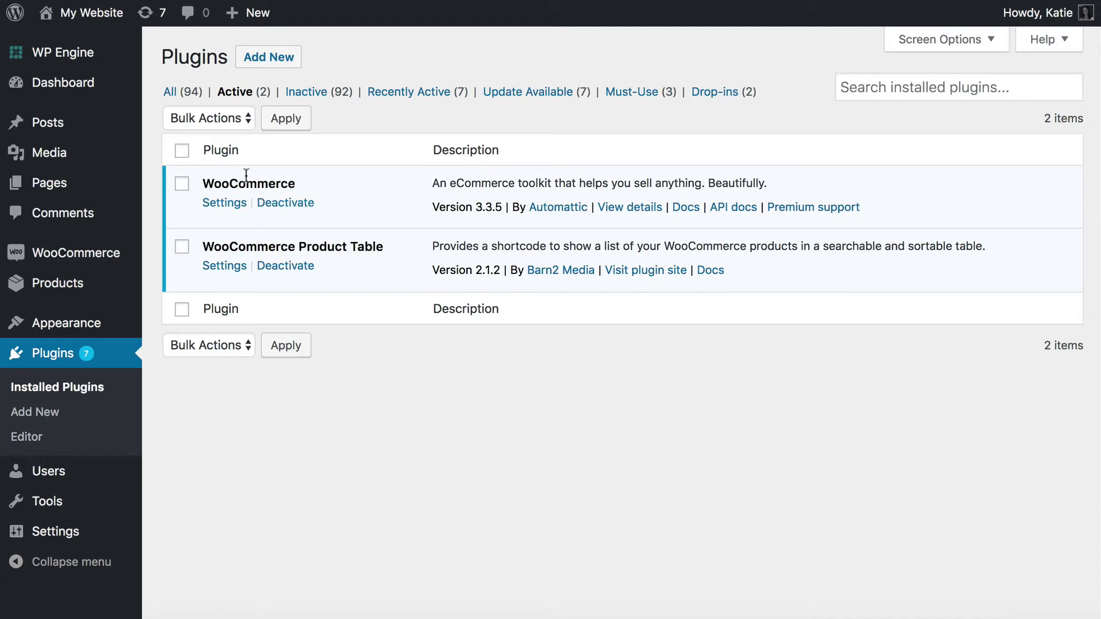
drag(204, 184, 305, 190)
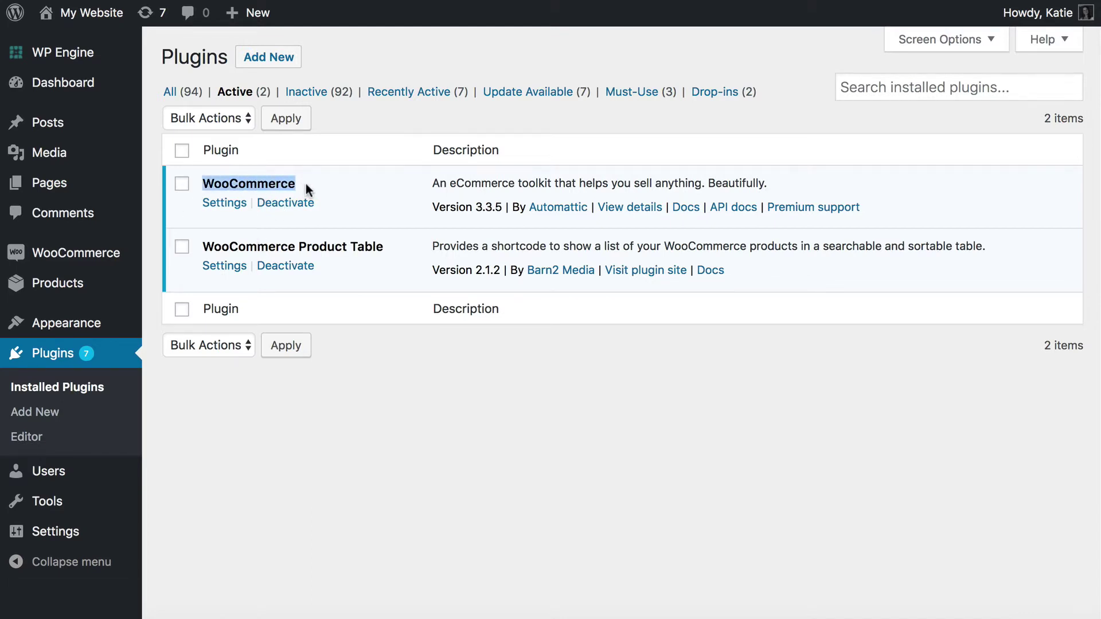
click(256, 184)
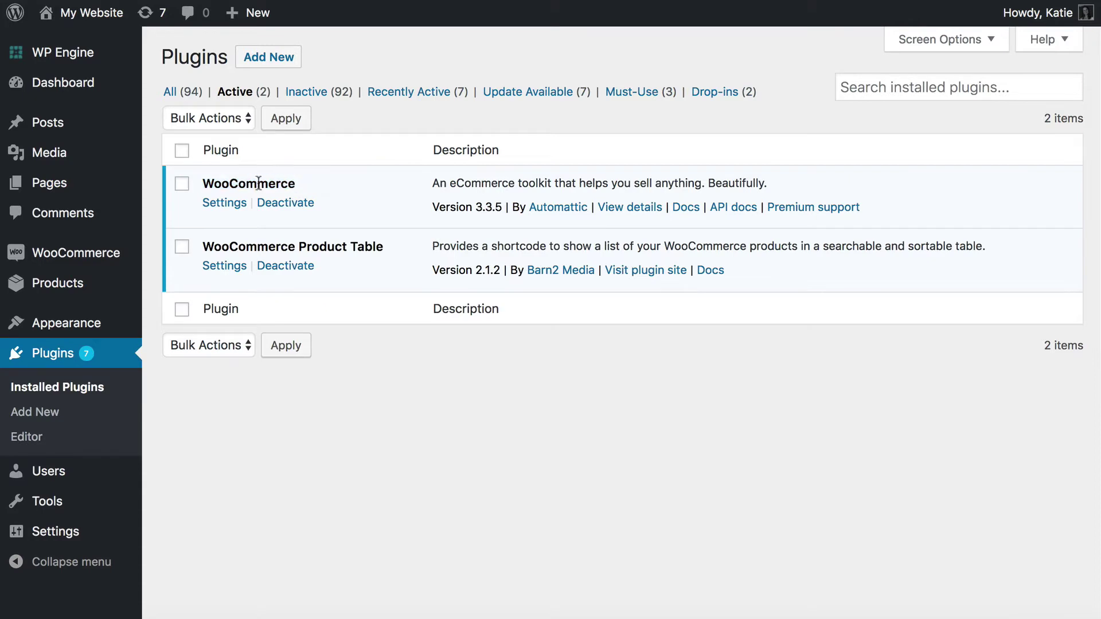
Open the WooCommerce Product Table plugin's settings and check its license key field
click(223, 273)
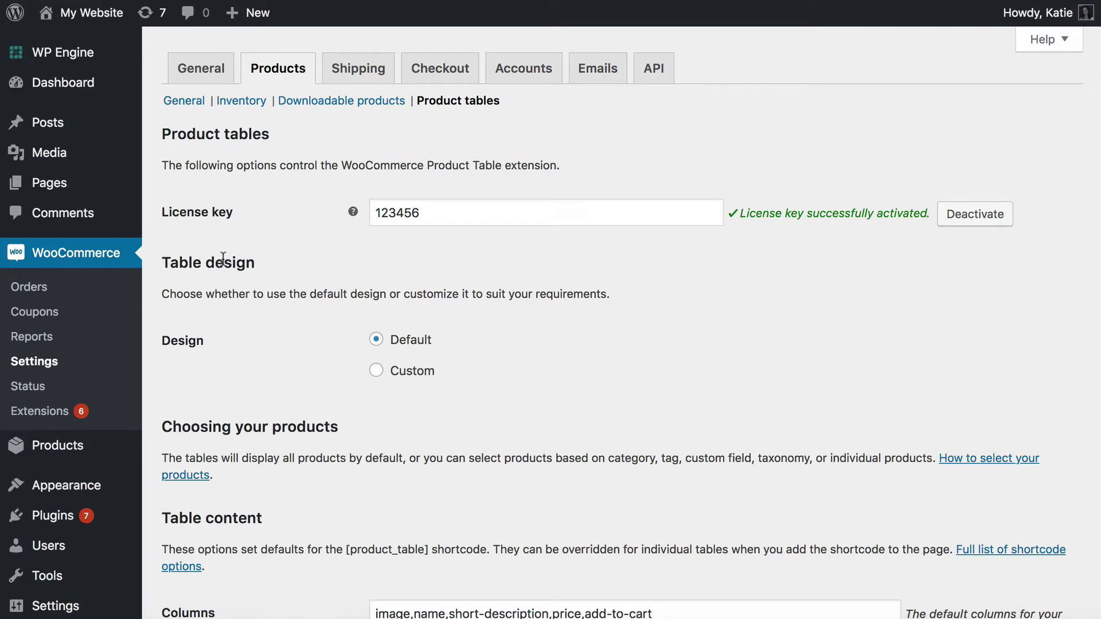
drag(426, 213, 323, 215)
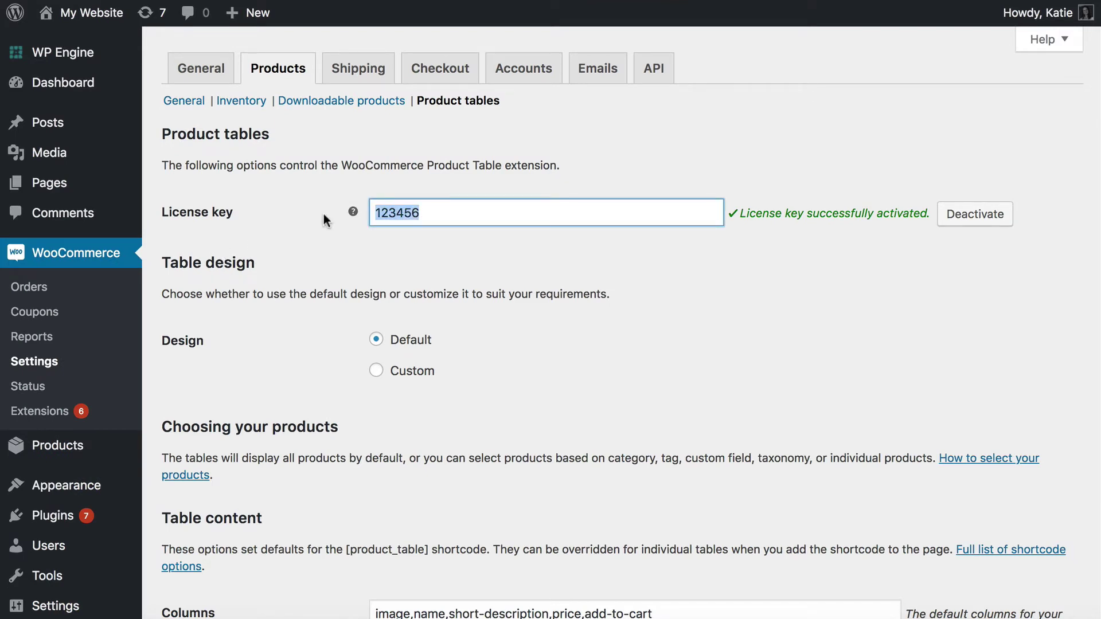
click(439, 213)
click(329, 263)
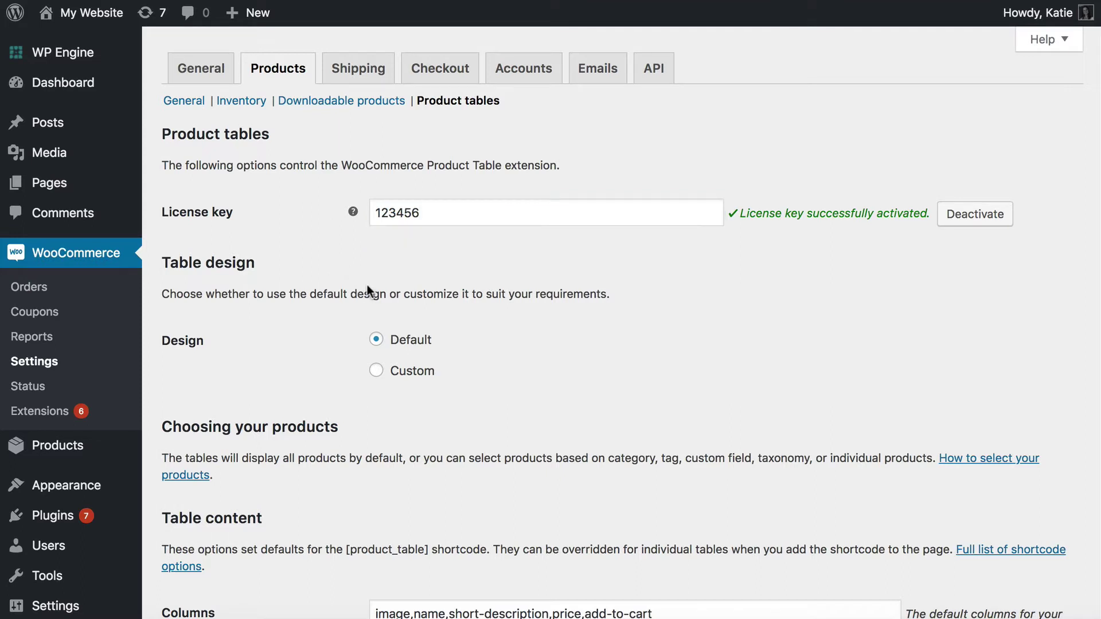
Review the product table's design, product selection and table content options
scroll(367, 286, down, 3)
scroll(367, 285, down, 2)
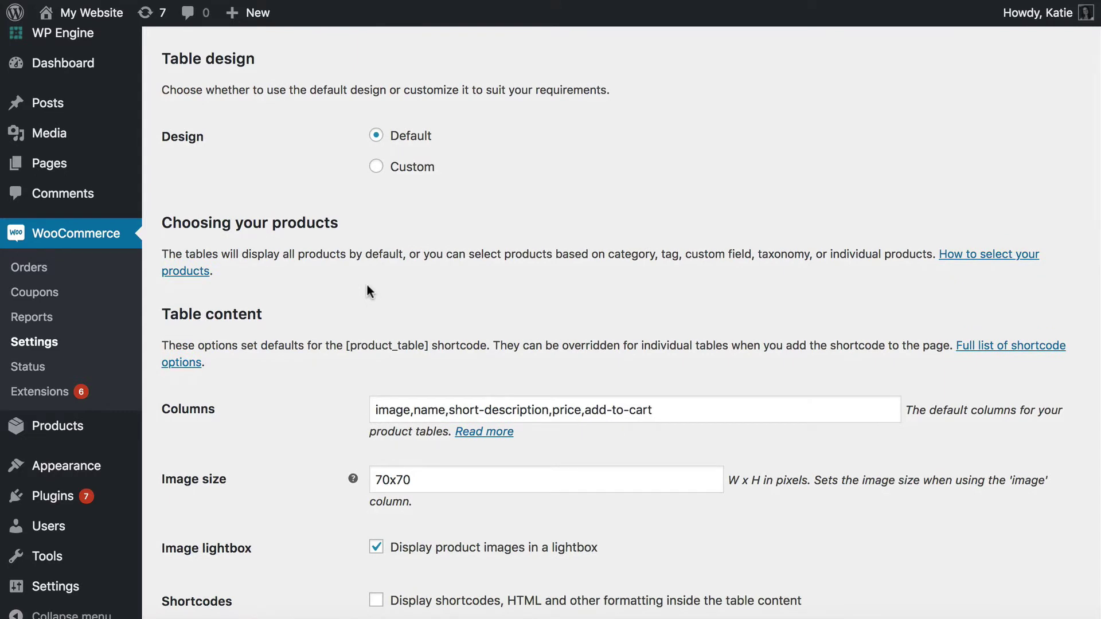
scroll(367, 284, down, 1)
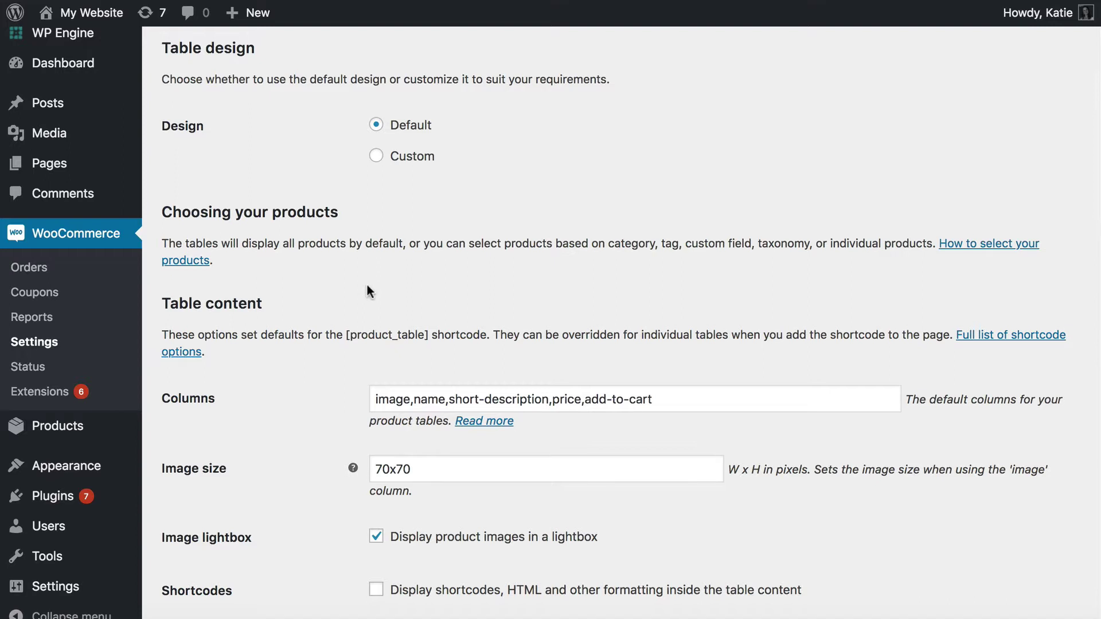
scroll(367, 284, down, 5)
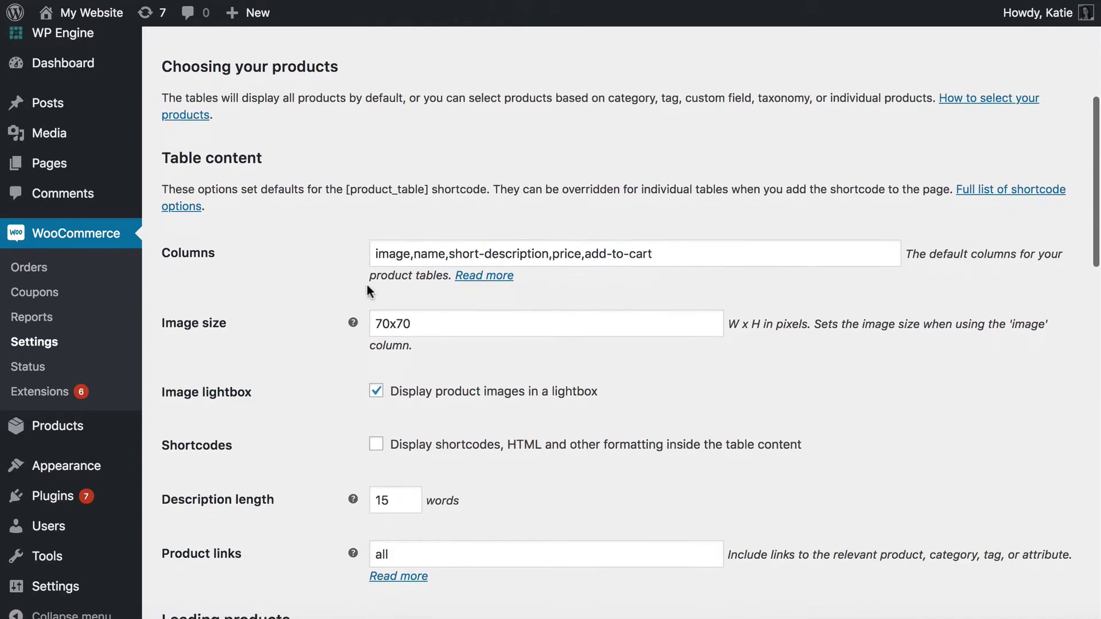
scroll(367, 290, down, 1)
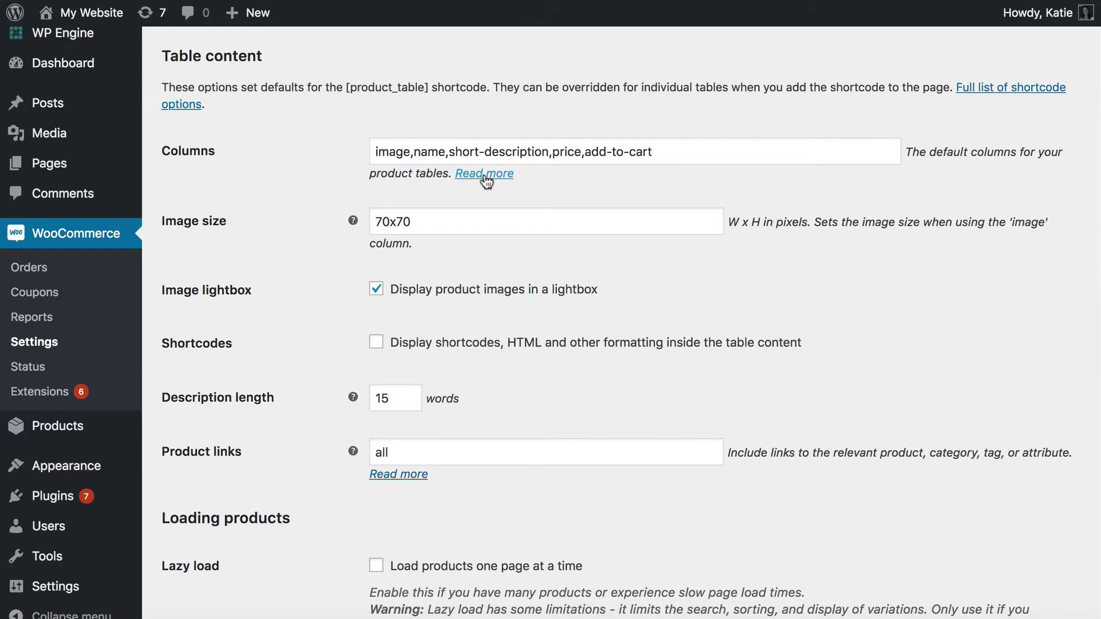
scroll(466, 189, up, 1)
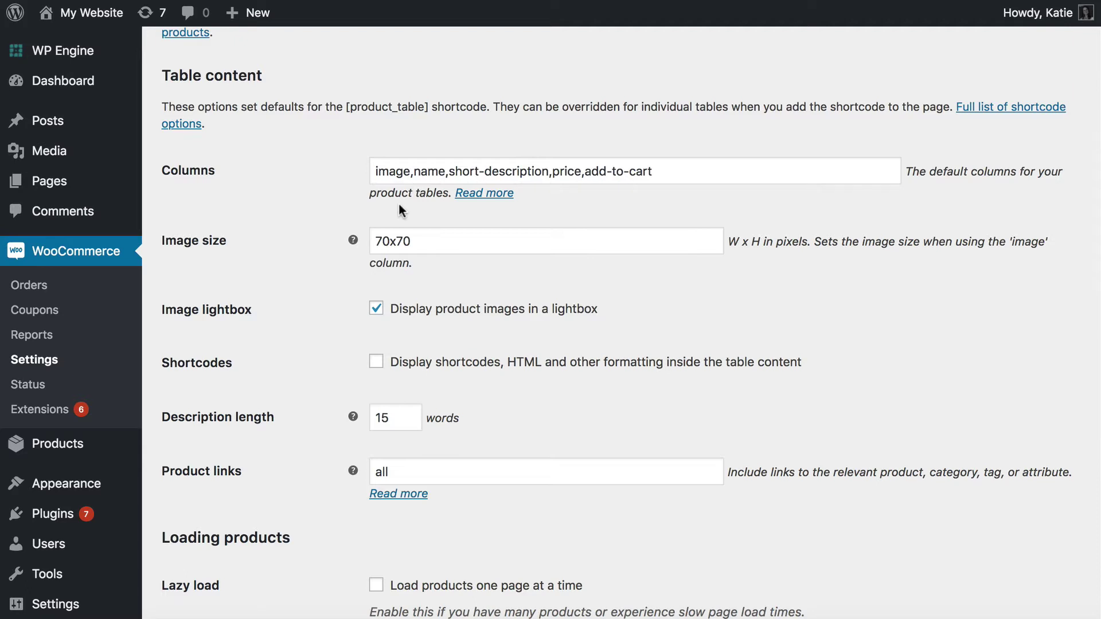
scroll(400, 206, down, 4)
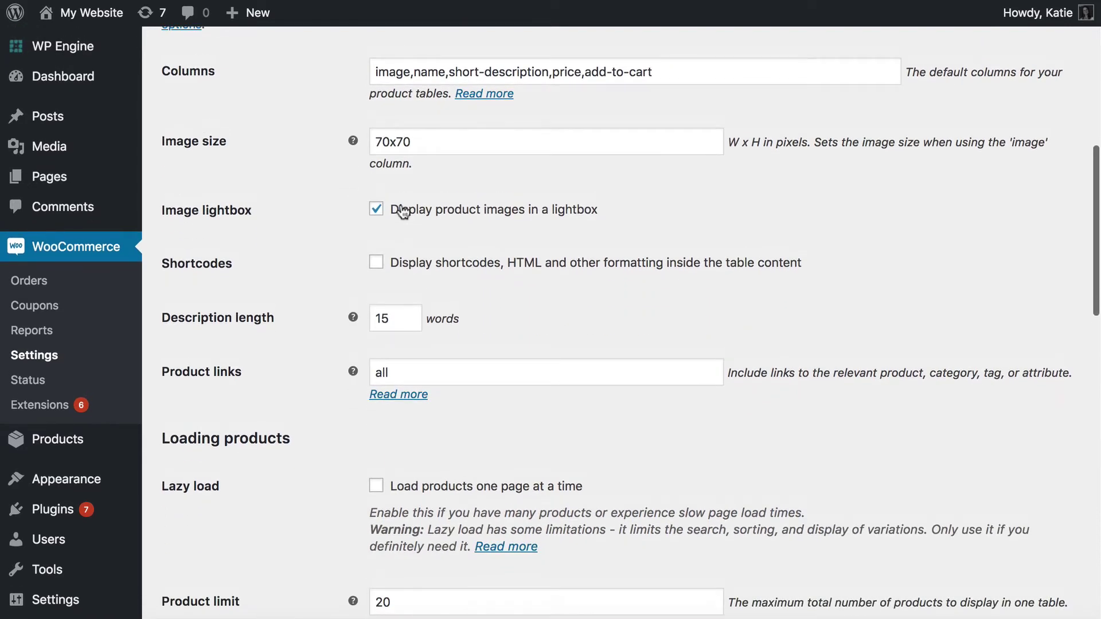
scroll(436, 214, down, 1)
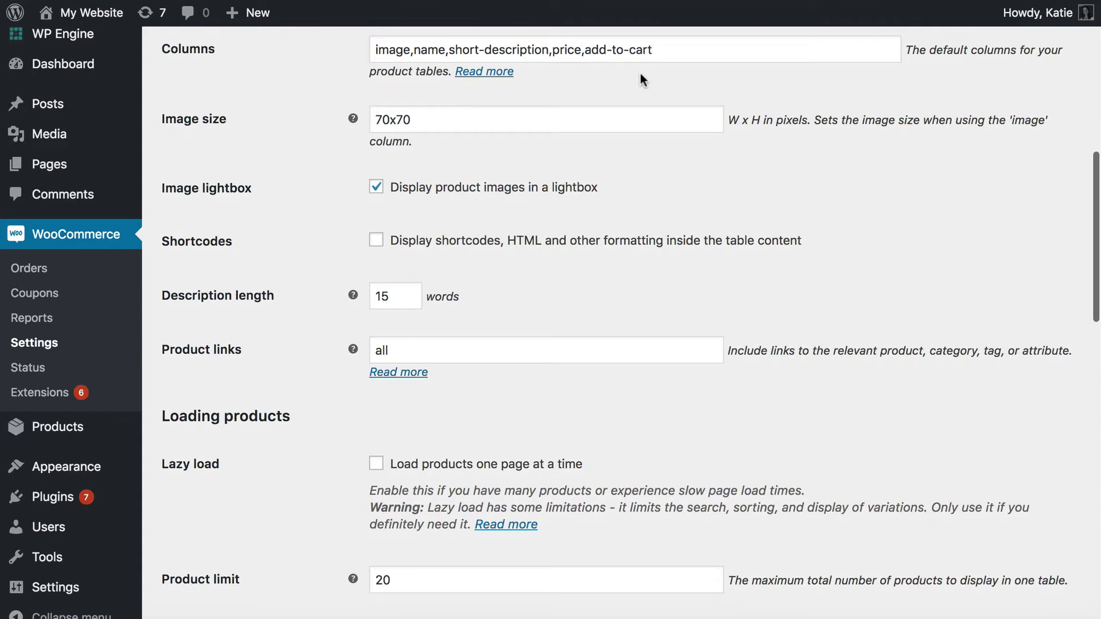
Examine the default Columns list for product tables, including its add-to-cart entry
click(675, 49)
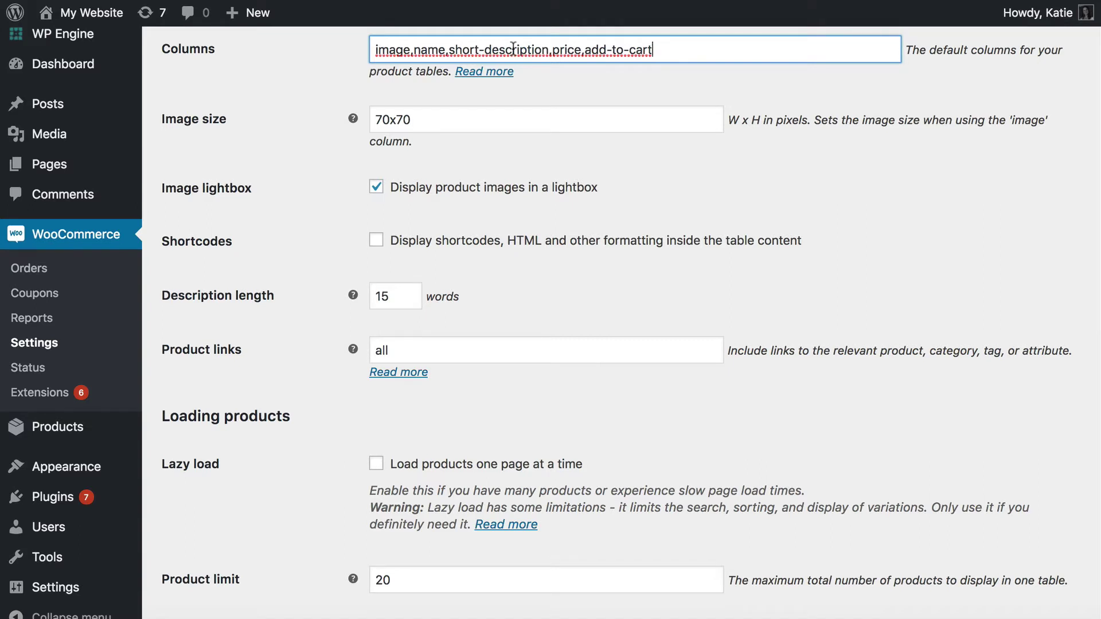
drag(584, 49, 708, 50)
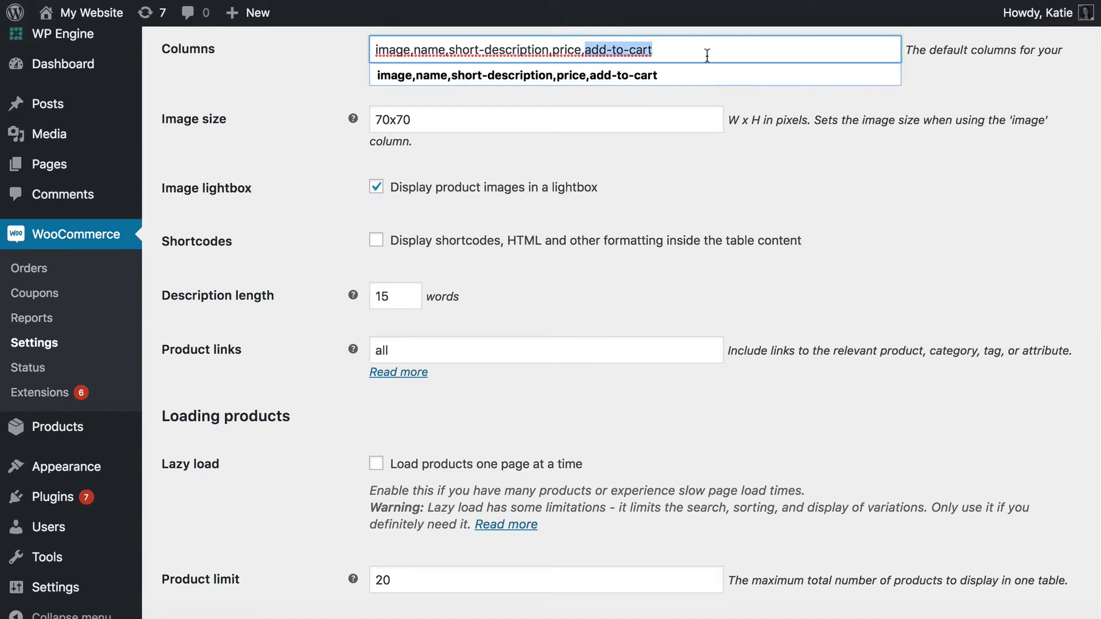
click(621, 55)
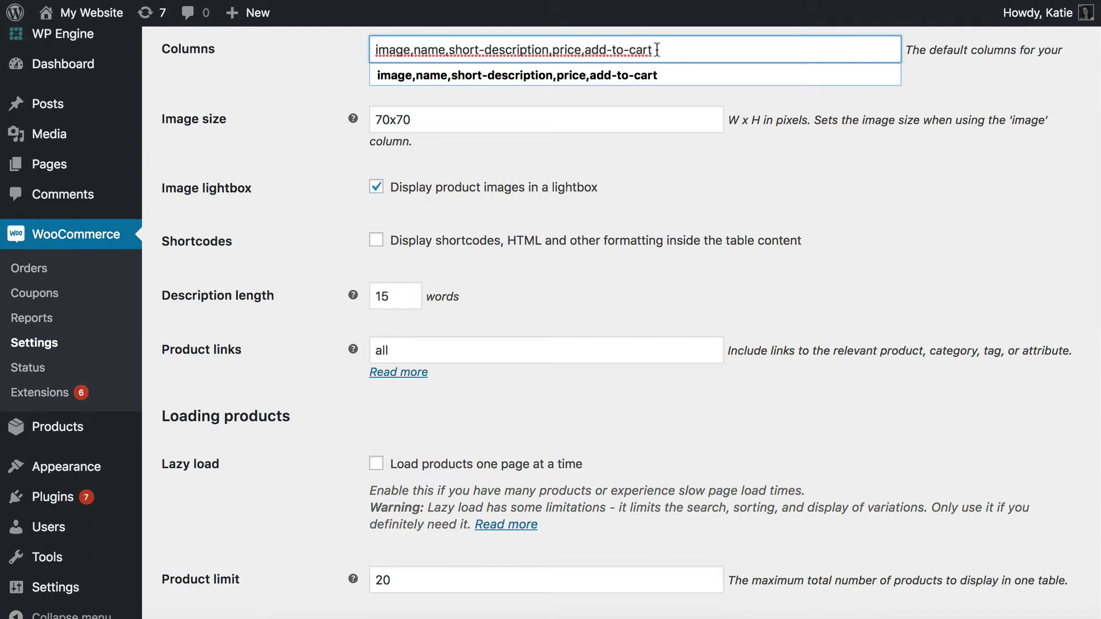
drag(655, 49, 360, 51)
click(272, 66)
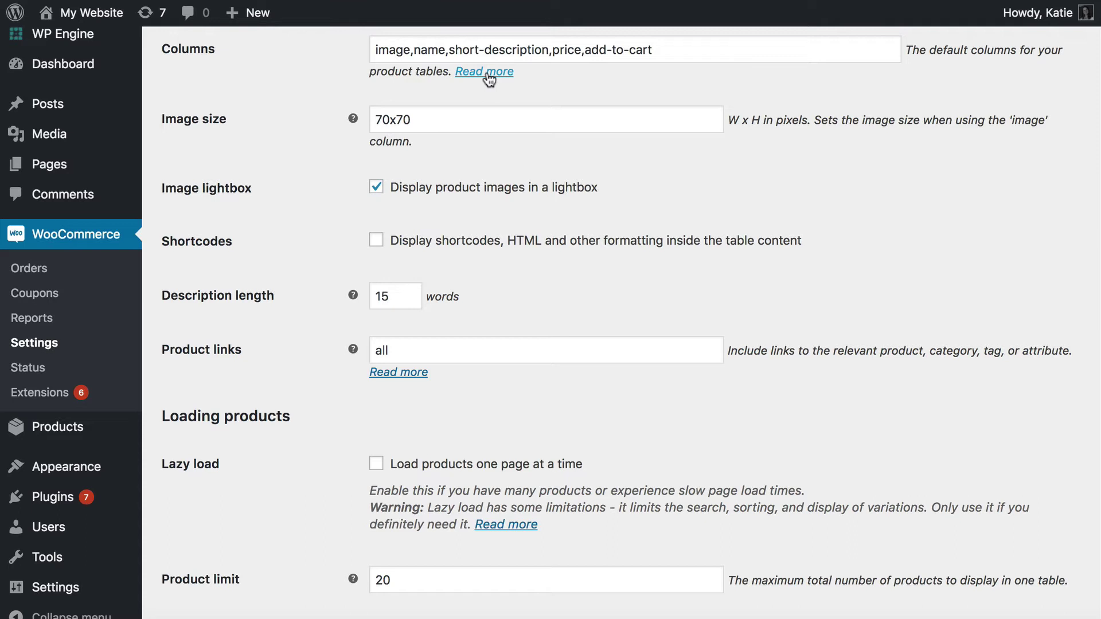
Set the Product links option for the product tables to none
scroll(488, 79, down, 2)
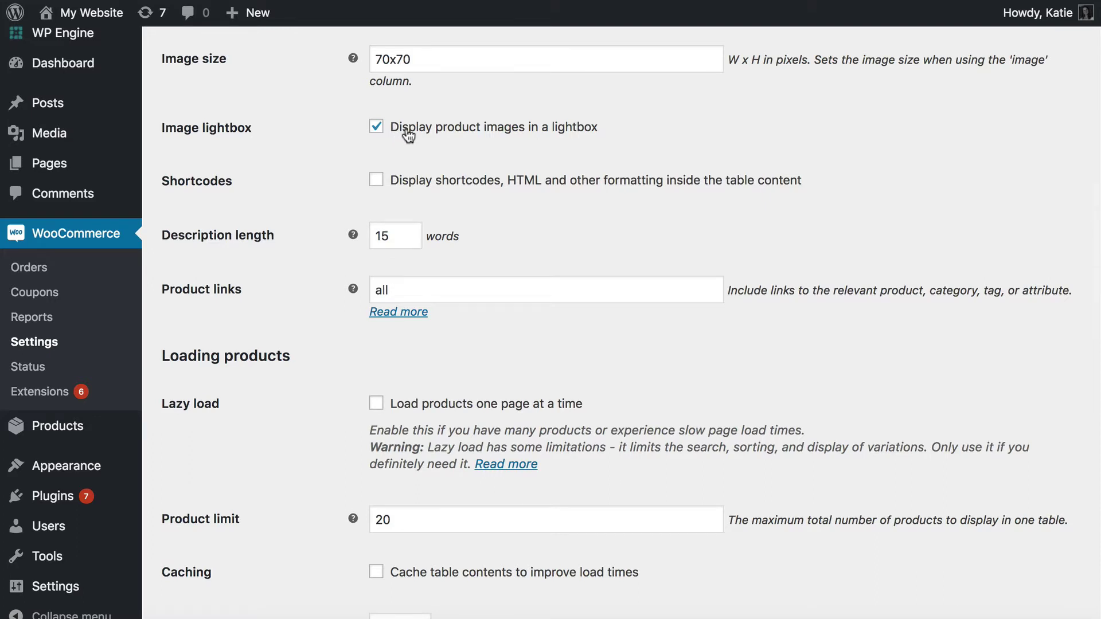
scroll(408, 135, down, 5)
scroll(406, 131, down, 3)
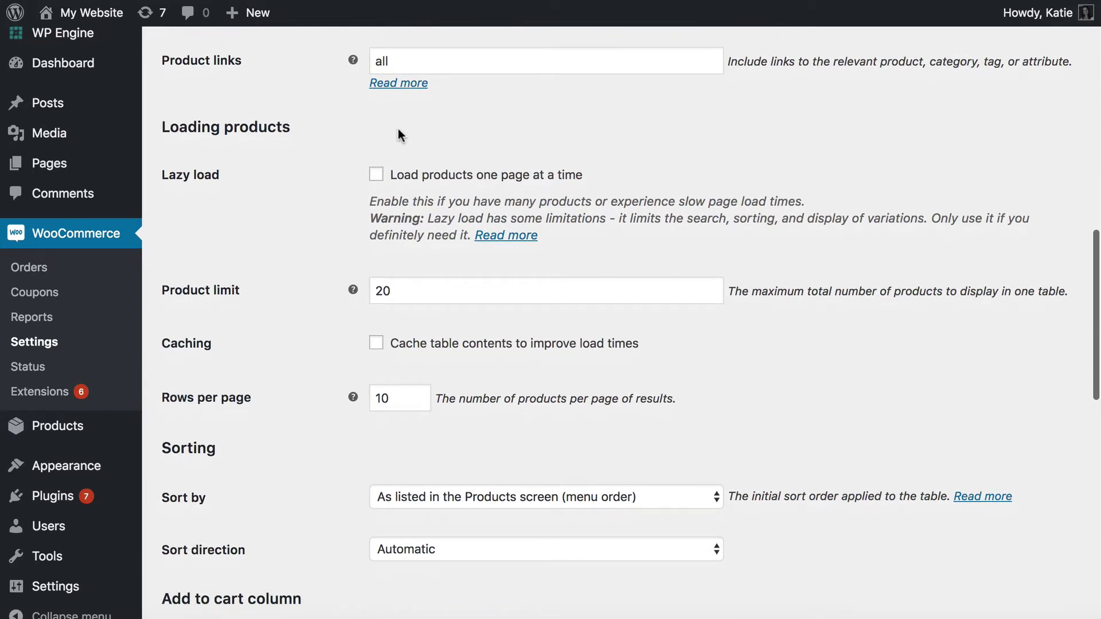
drag(403, 60, 270, 64)
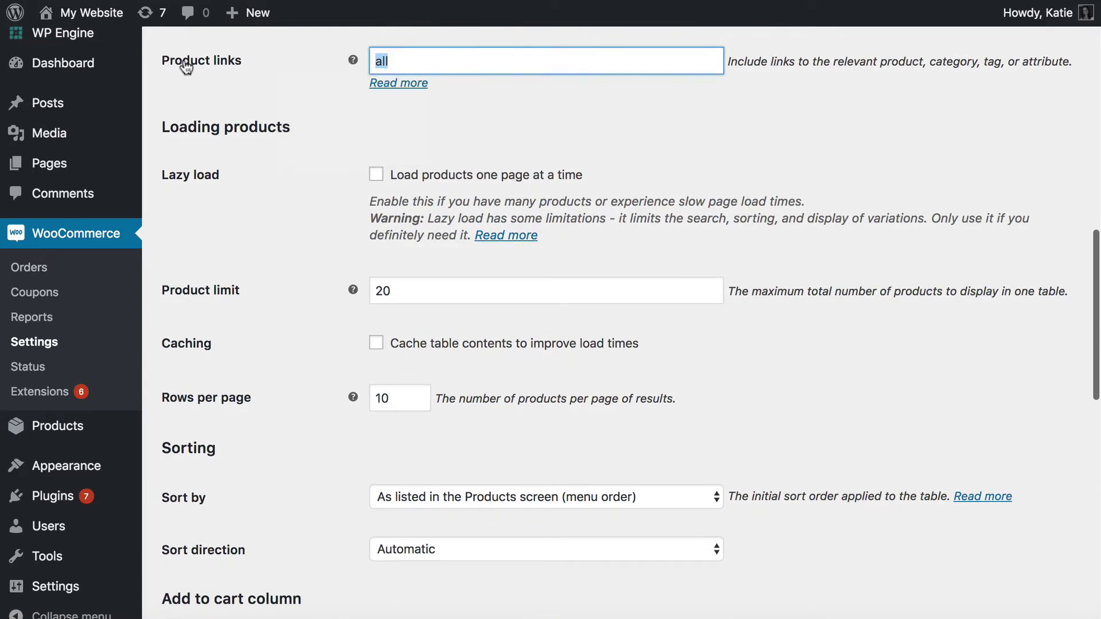
click(428, 66)
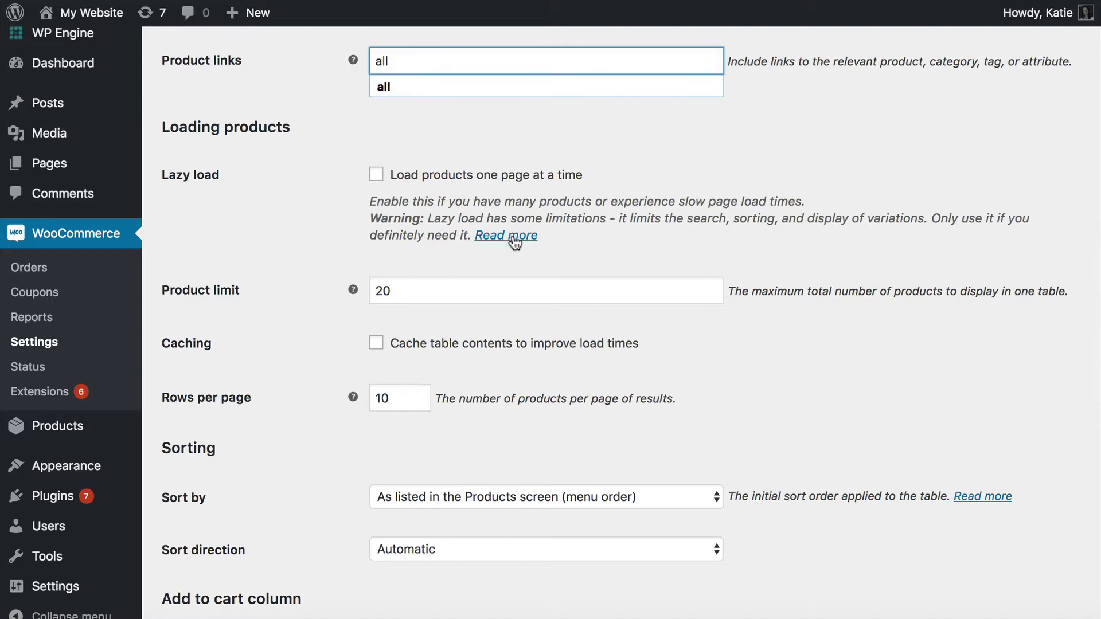
click(400, 89)
scroll(355, 82, up, 1)
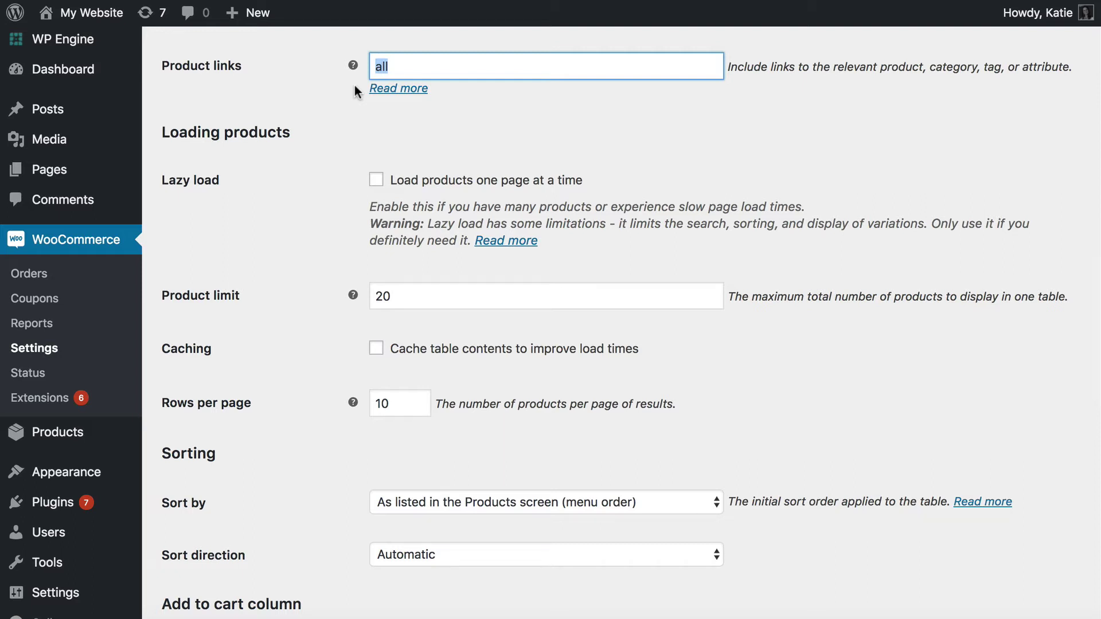
text(none)
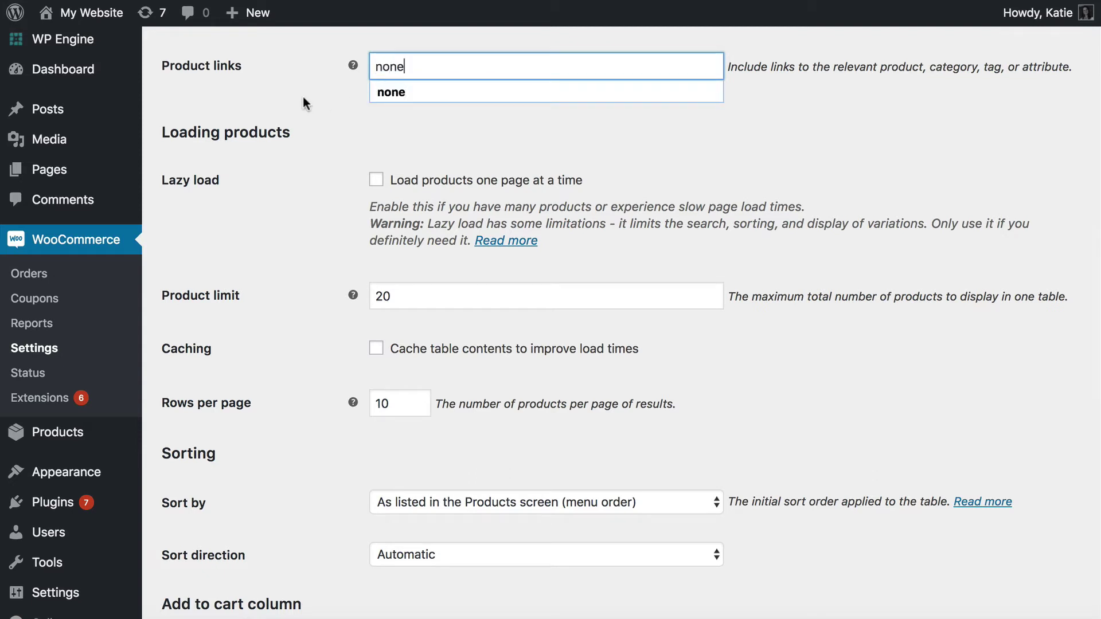
click(303, 98)
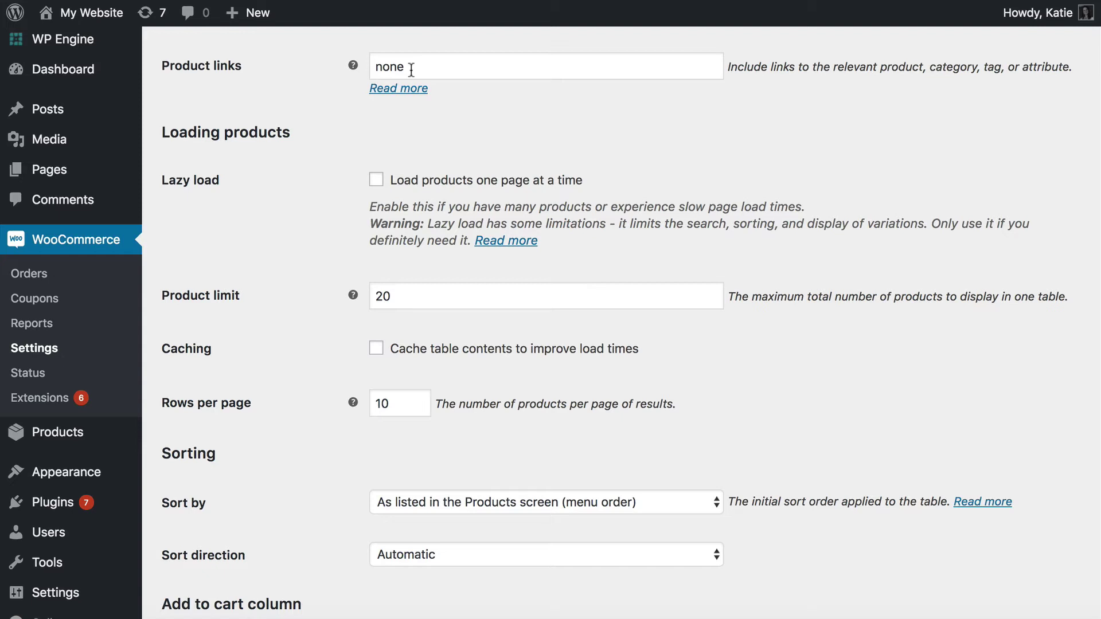
Set the Add to cart button option in the Add to cart column settings to Checkbox only
scroll(401, 94, down, 2)
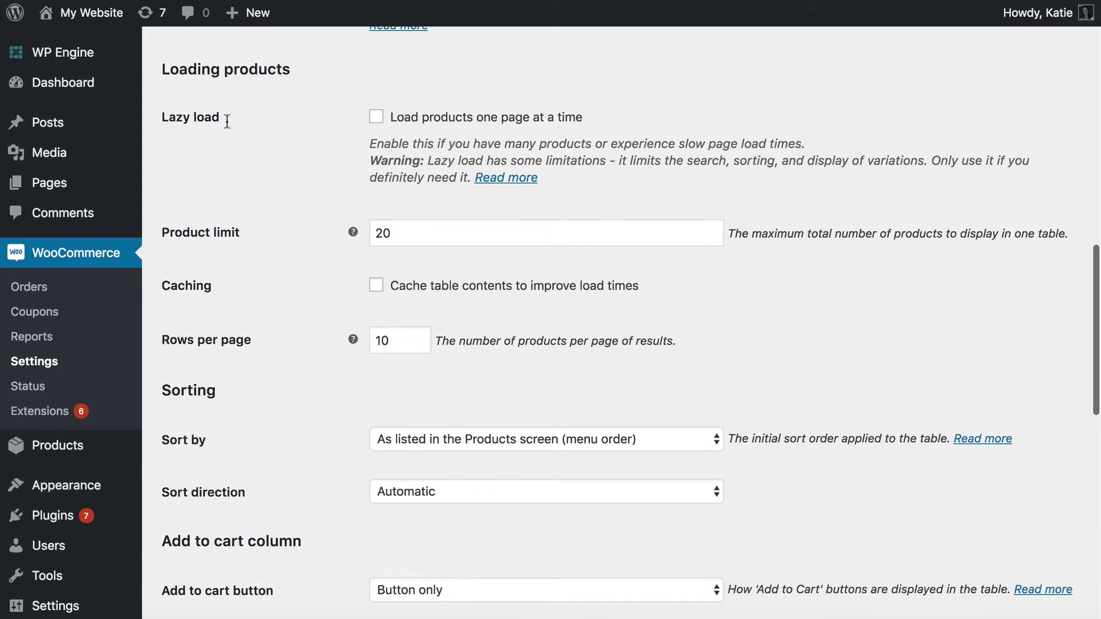
scroll(376, 124, down, 2)
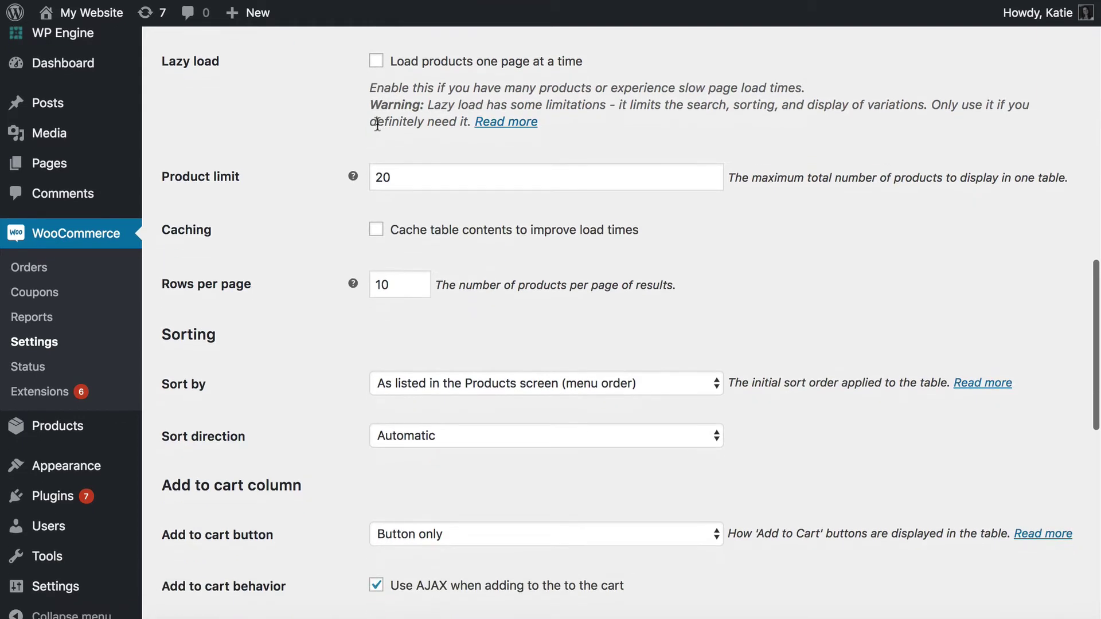
scroll(377, 125, down, 5)
scroll(376, 127, down, 4)
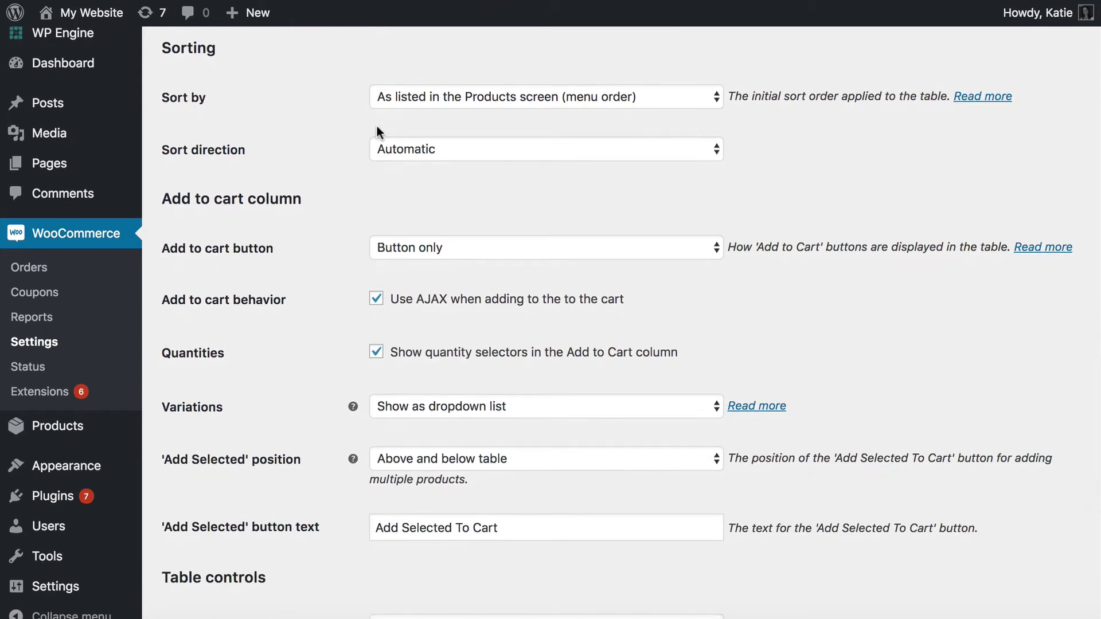
scroll(377, 127, down, 5)
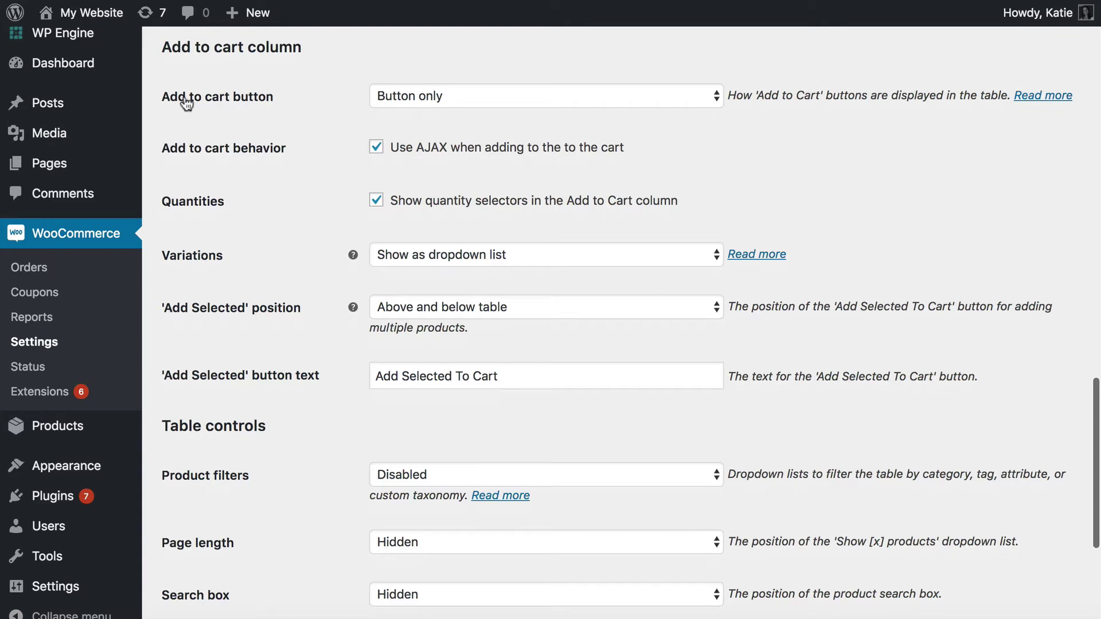
click(462, 95)
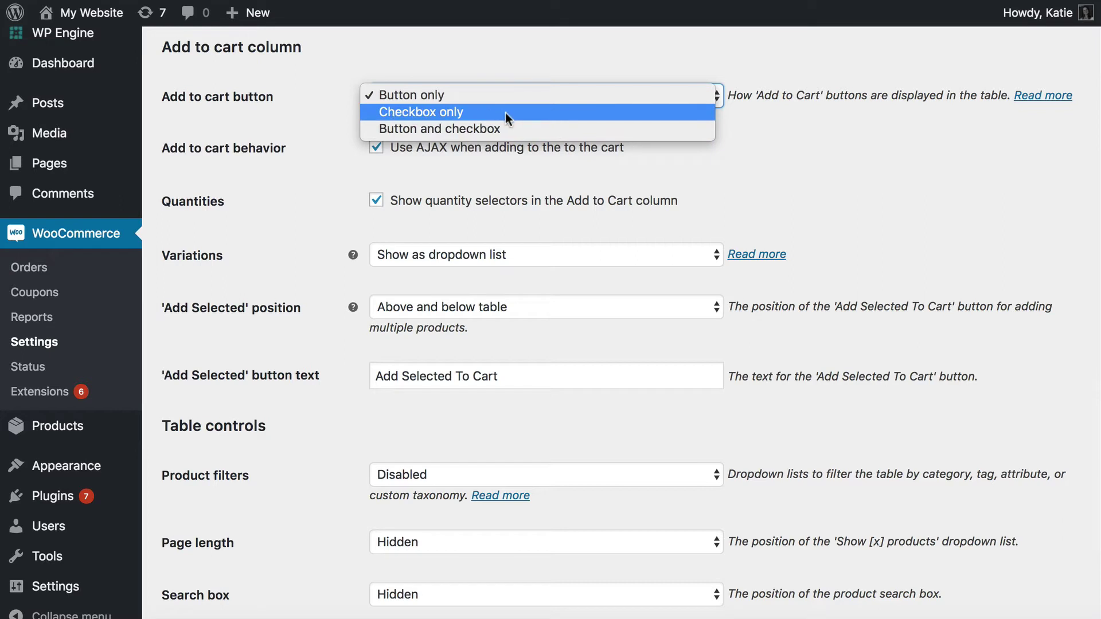
click(446, 116)
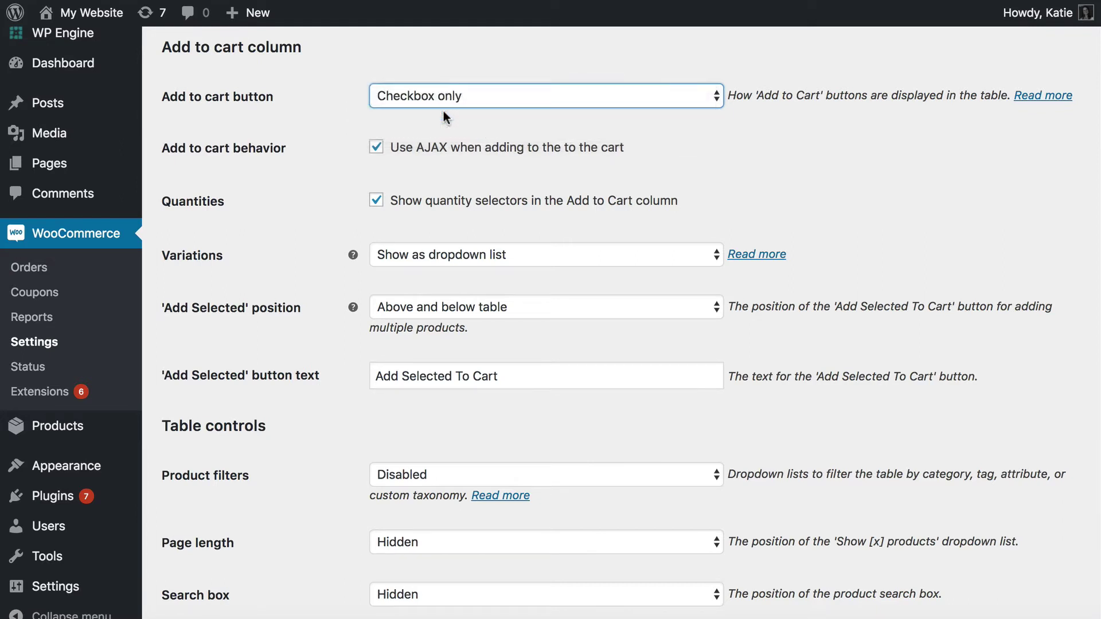
scroll(459, 118, down, 1)
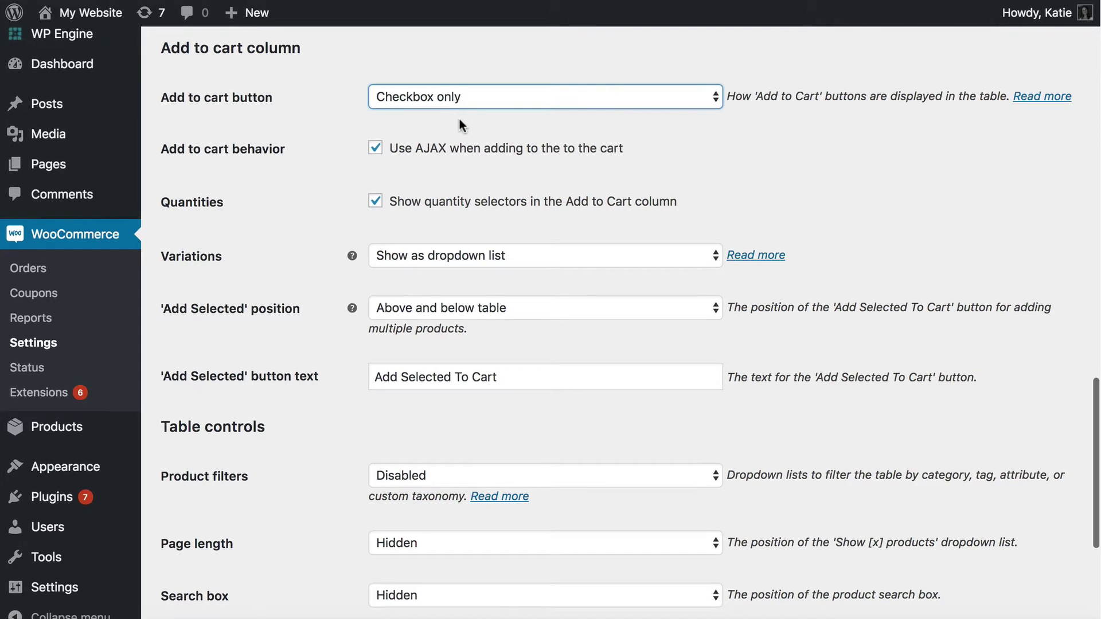
scroll(460, 119, down, 1)
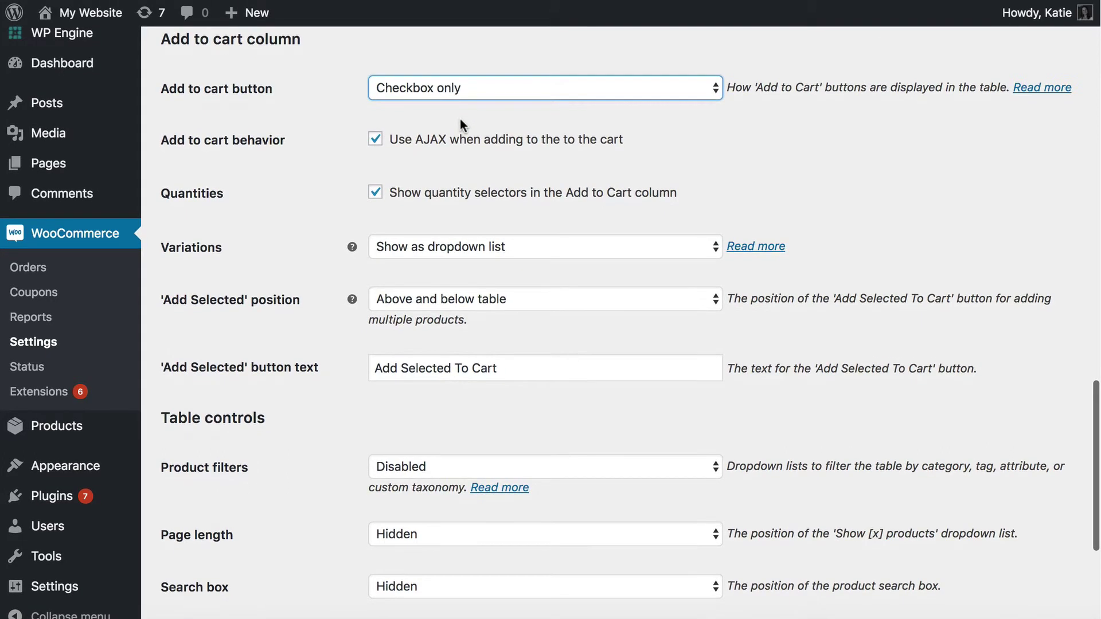
click(468, 83)
click(467, 88)
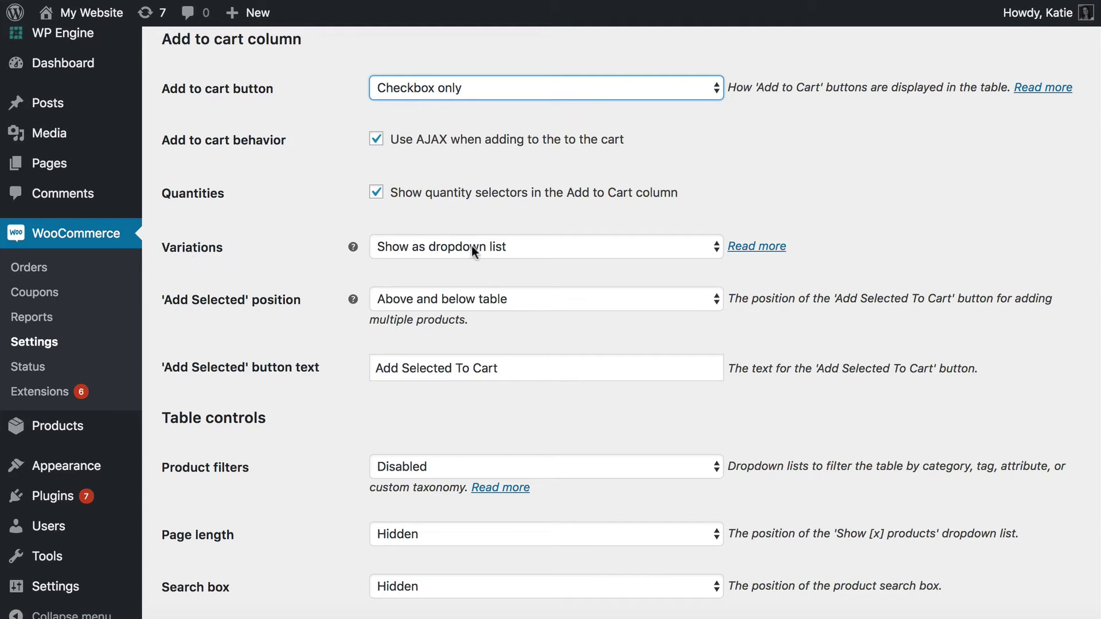
Choose Show as dropdown list for Variations and Above and below table for the 'Add Selected' position
click(515, 246)
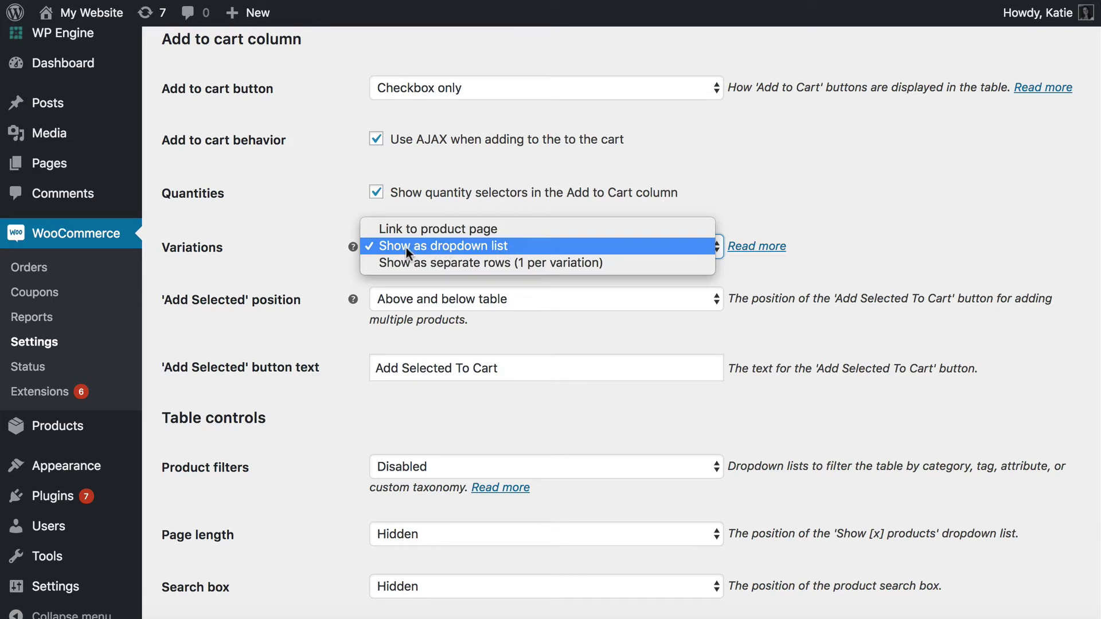
click(555, 247)
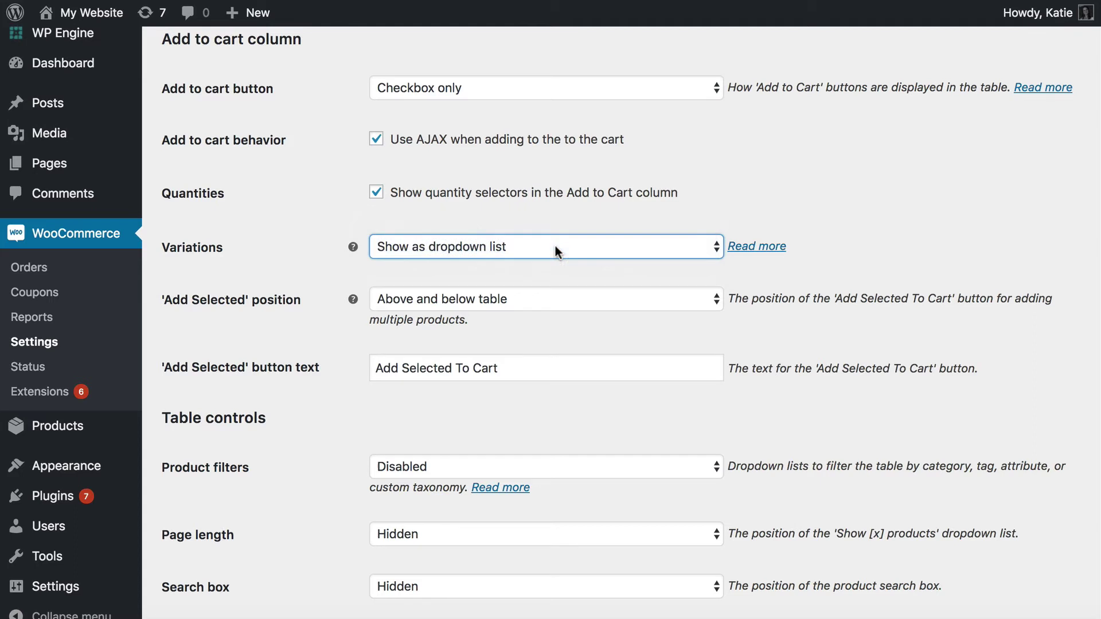
click(526, 298)
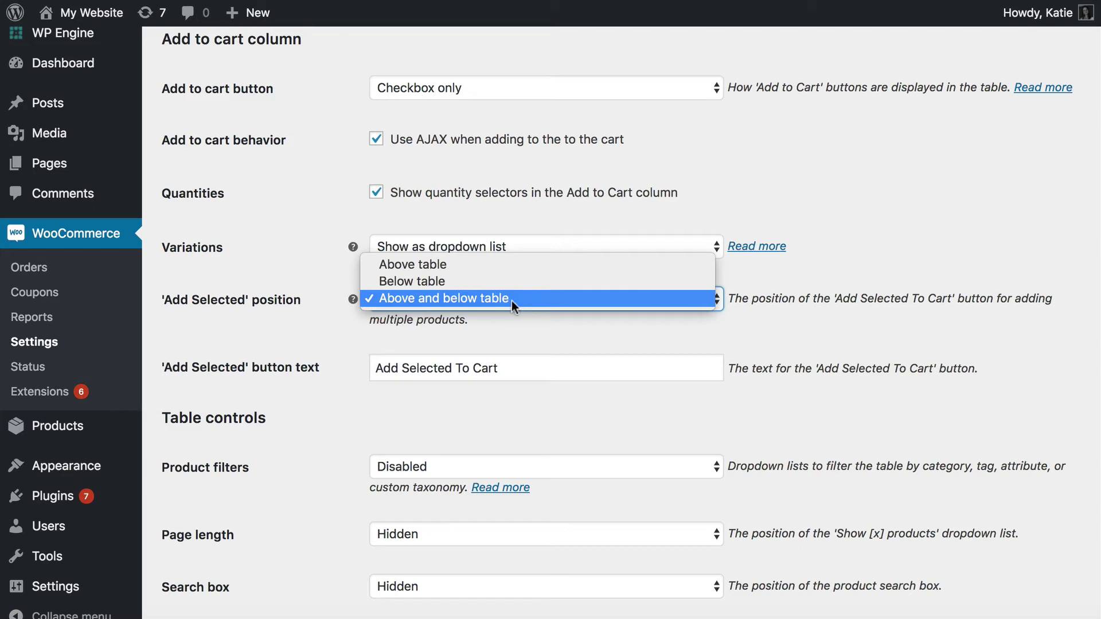
click(445, 299)
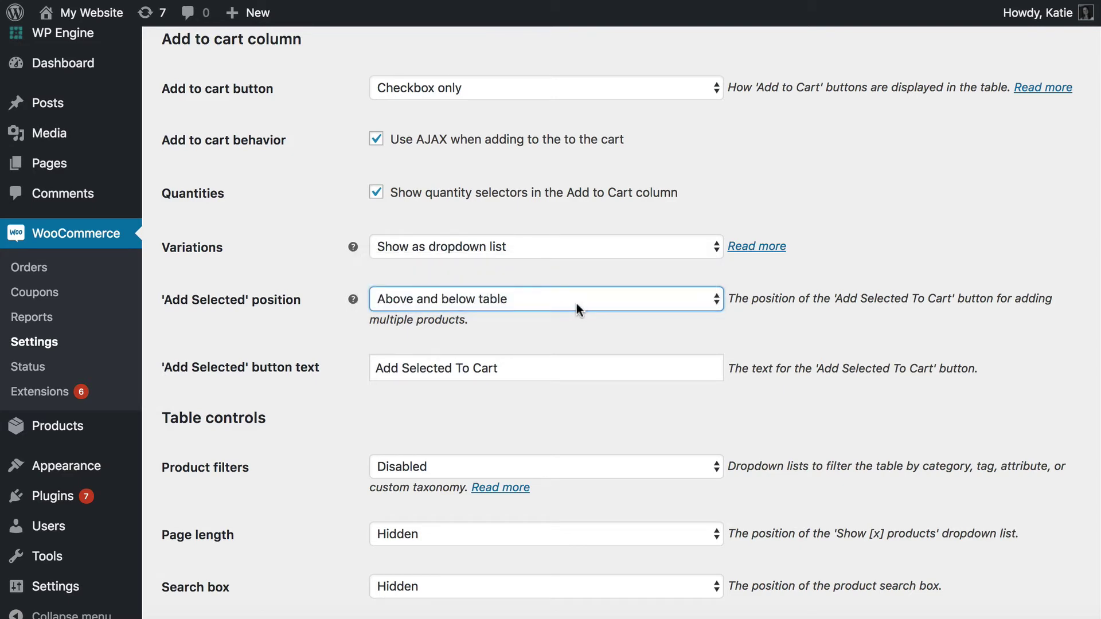
Try Below table for the 'Add Selected' position and return it to Above and below table
click(498, 297)
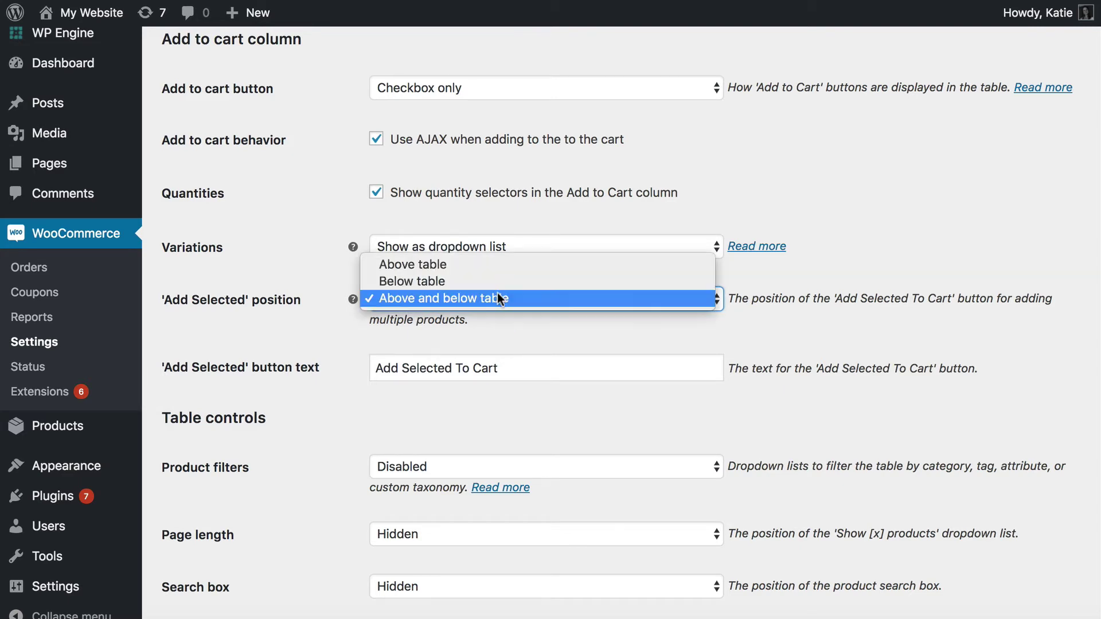
click(446, 284)
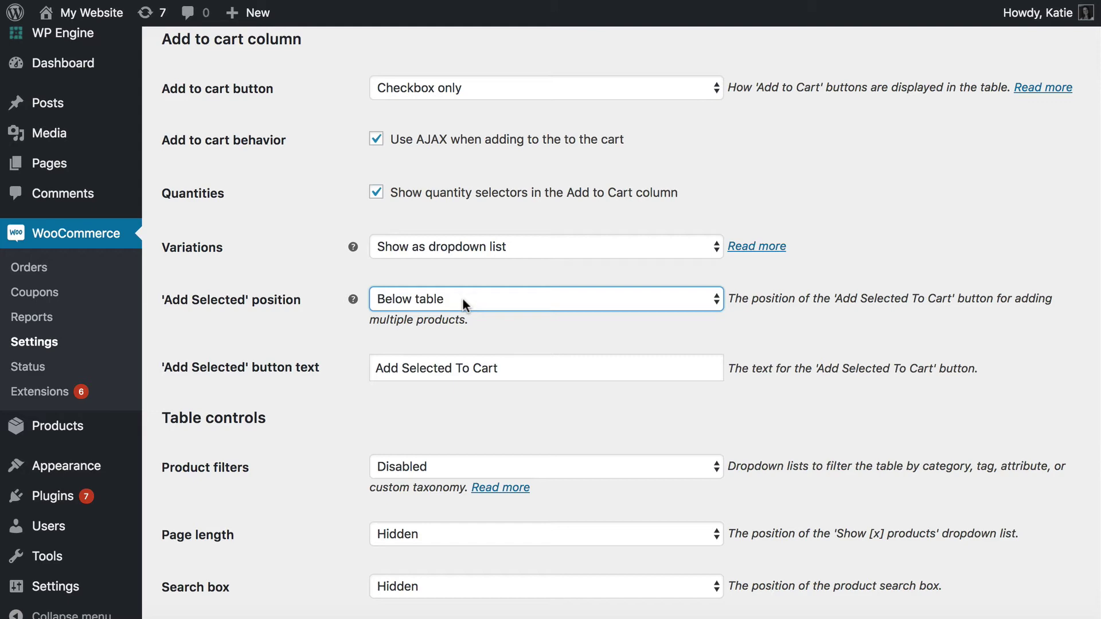
click(463, 298)
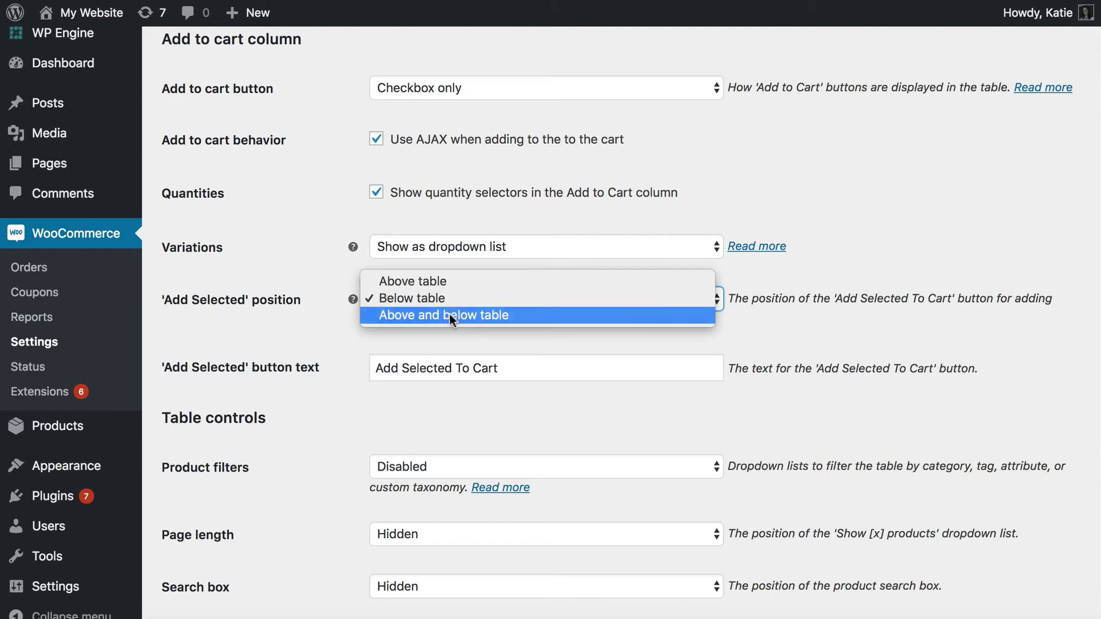
click(450, 314)
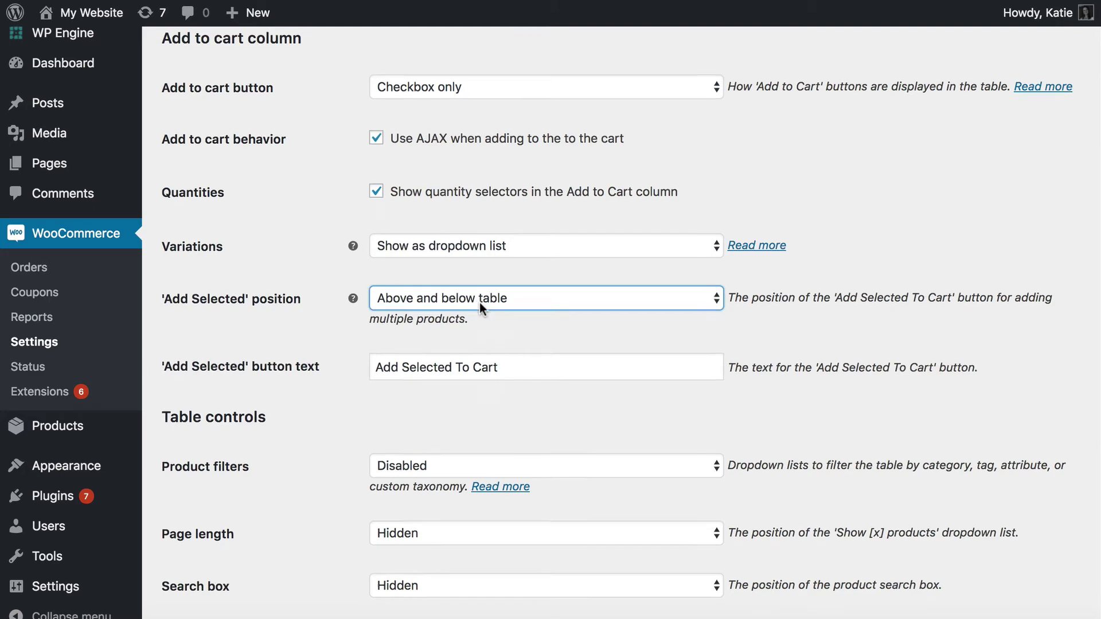
Replace the 'Add Selected' button text with "Bulk Add to Cart"
scroll(479, 303, down, 3)
drag(509, 226, 178, 232)
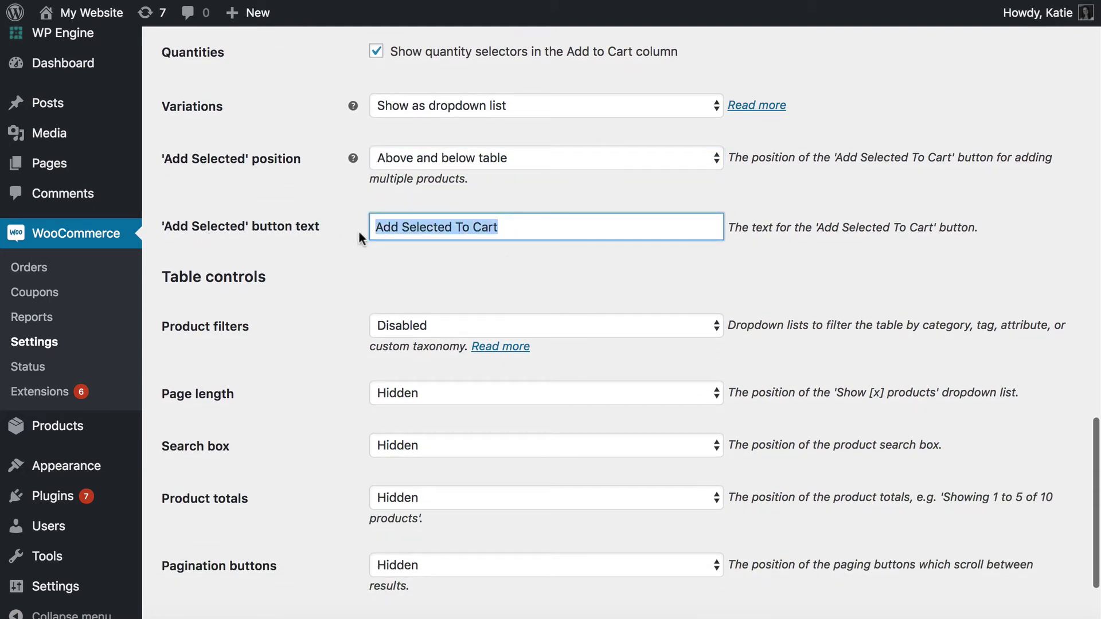
text(BUlk)
key(BackSpace)
key(BackSpace)
key(BackSpace)
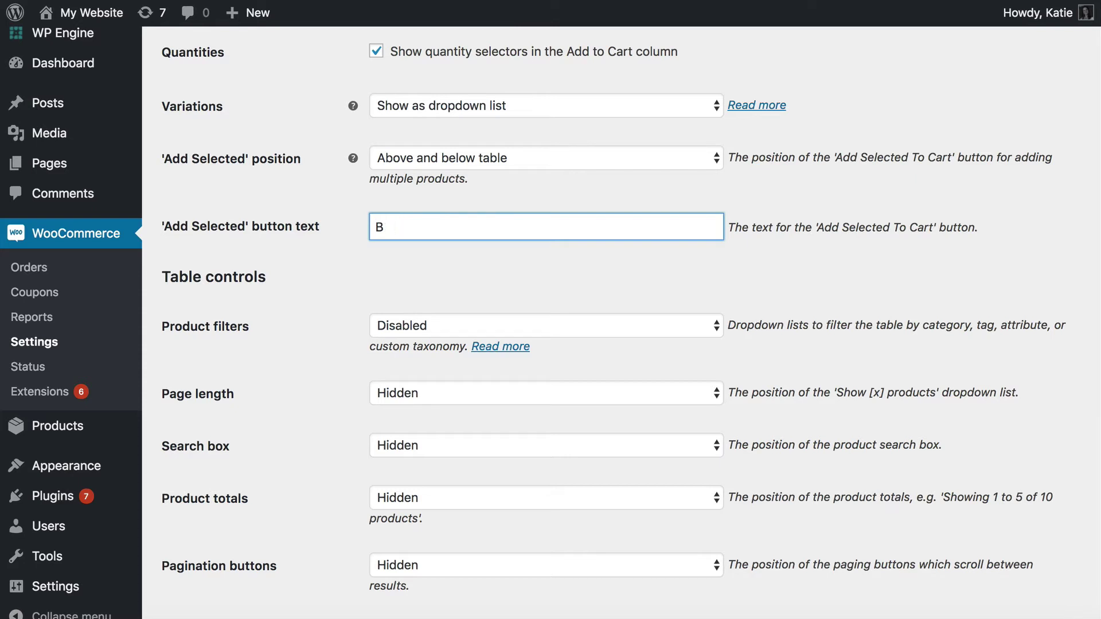
text(ulk Add to Cart)
Set Product filters to Custom and enter tags,att:size,att:color as the custom filters
scroll(456, 309, down, 5)
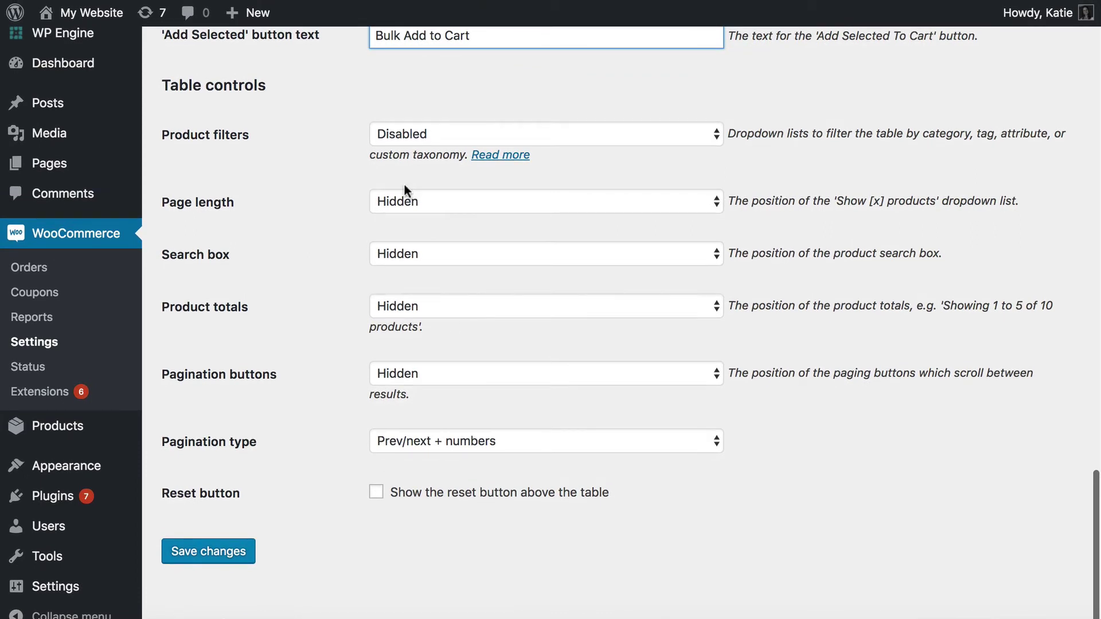
click(497, 133)
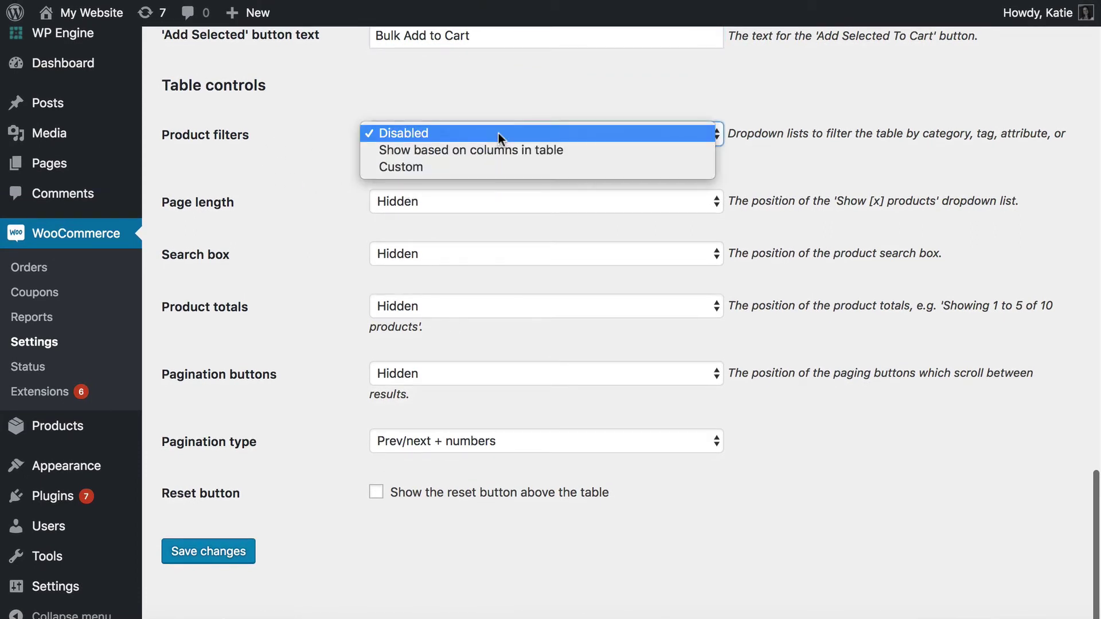
click(459, 166)
click(405, 203)
text(tags,)
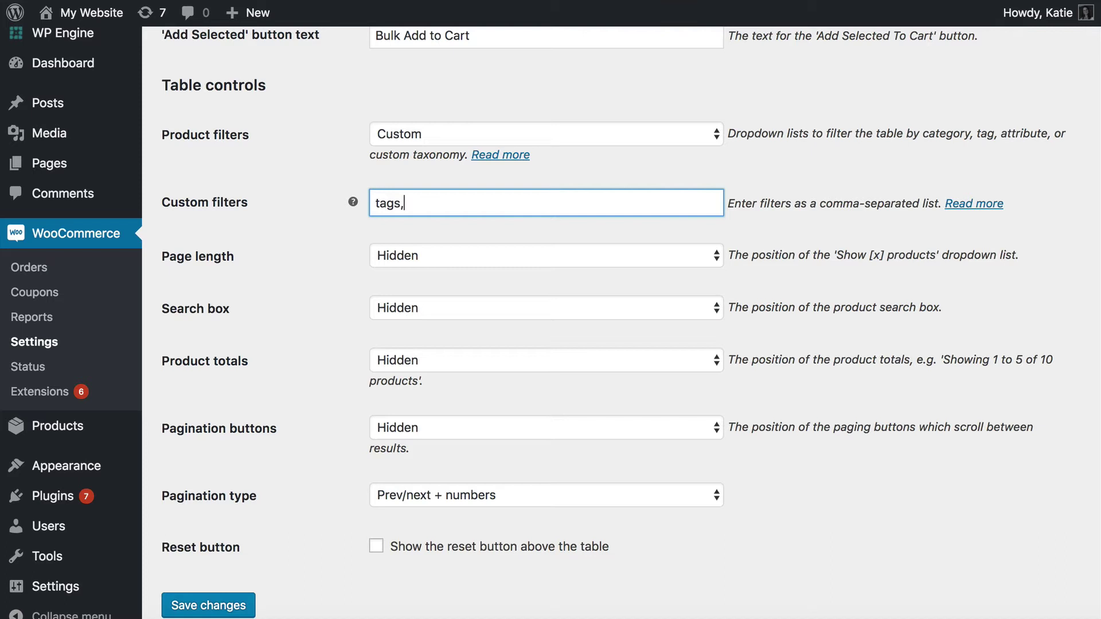
text(att:)
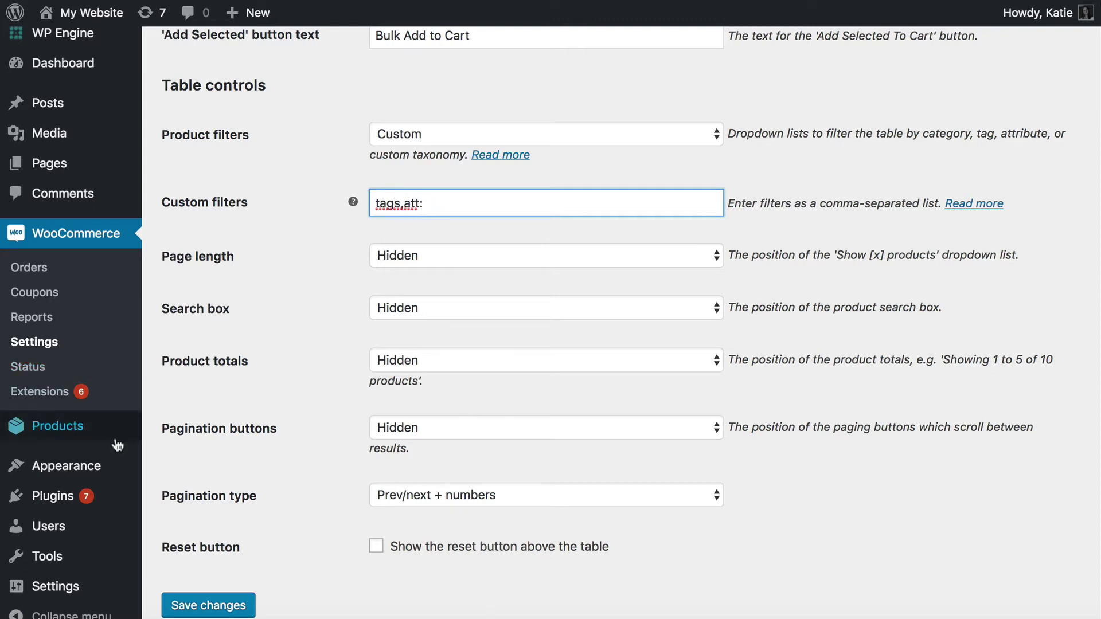
mouse_move(70, 432)
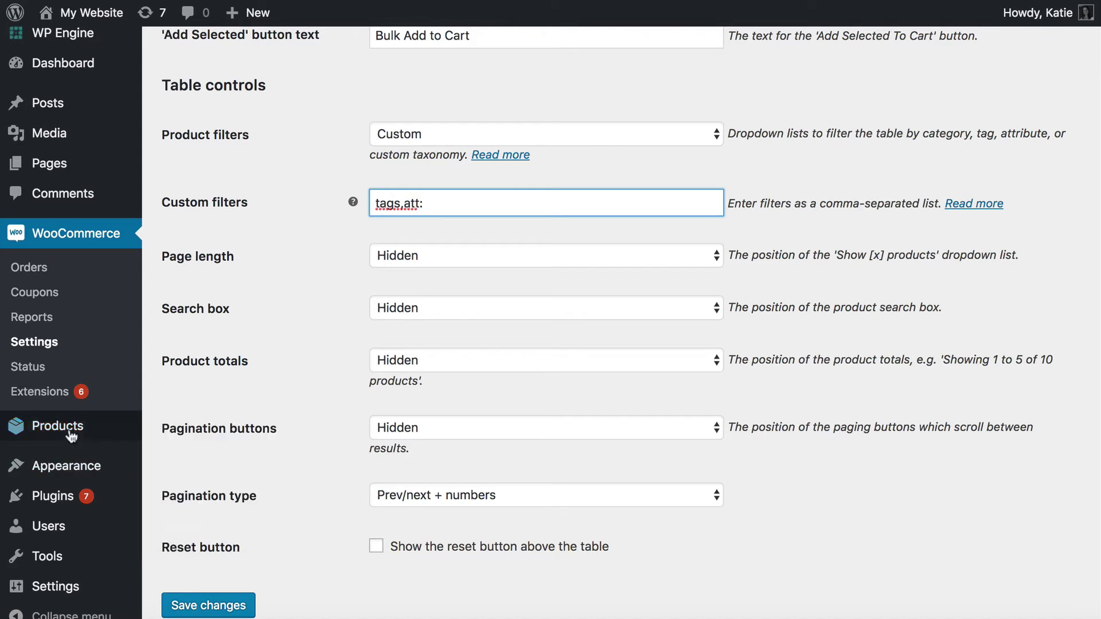
mouse_move(71, 436)
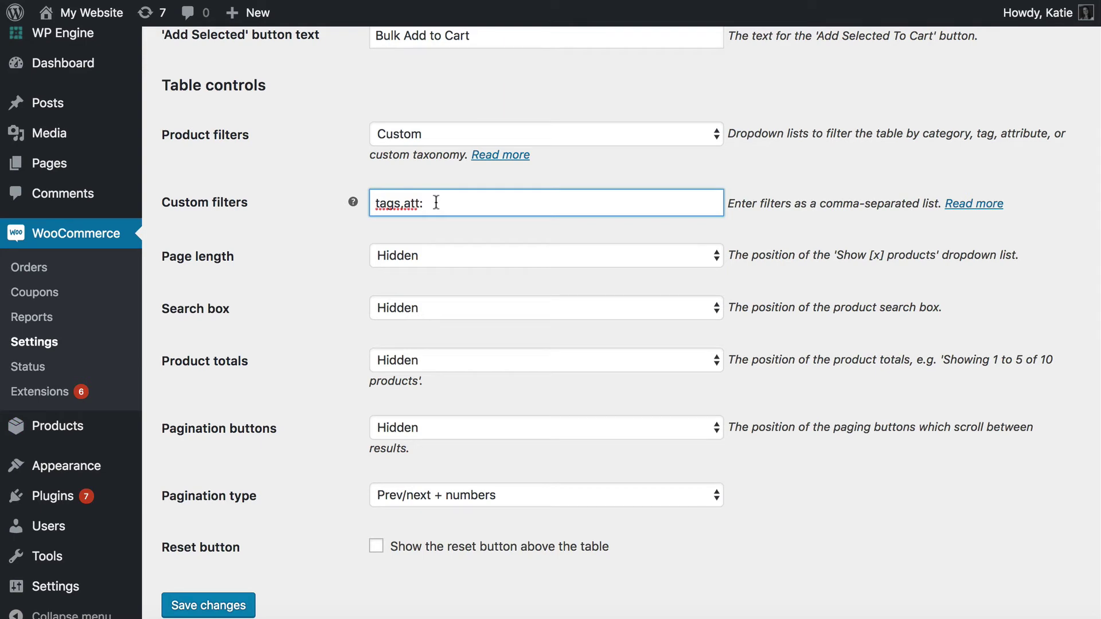
text(size,att:color)
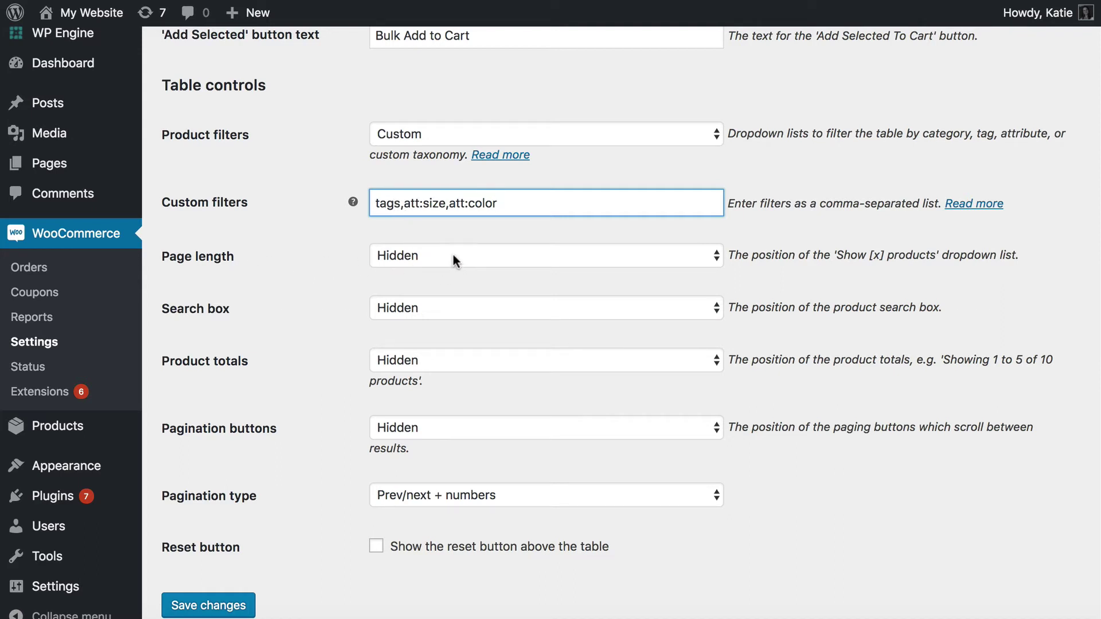
Set the Search box position to Above table and the Pagination buttons position to Below table
click(439, 308)
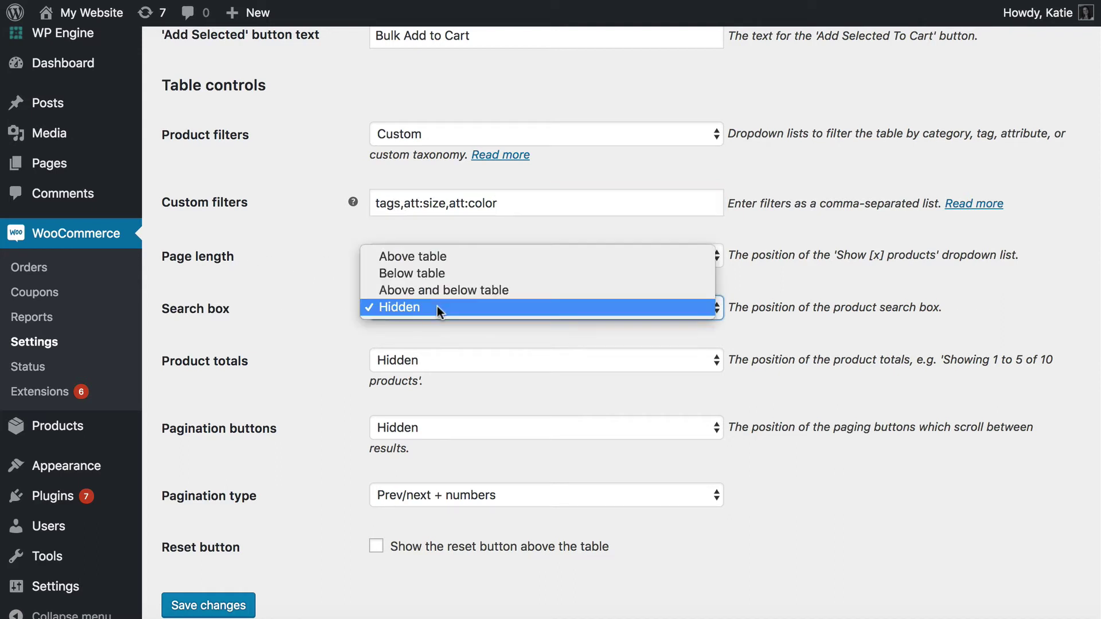
click(415, 258)
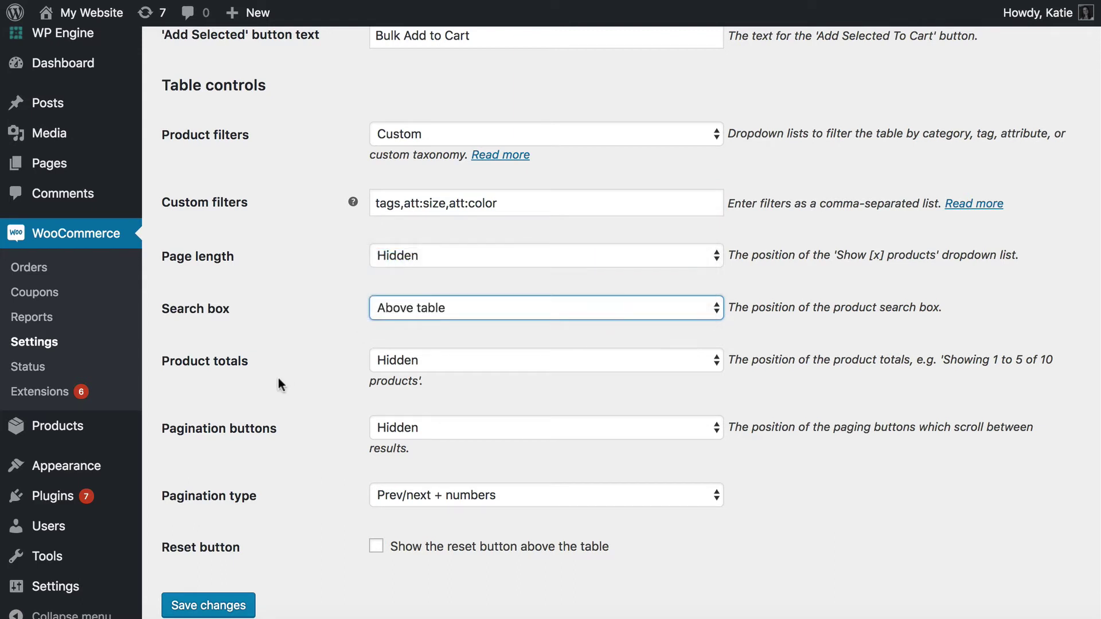
click(437, 429)
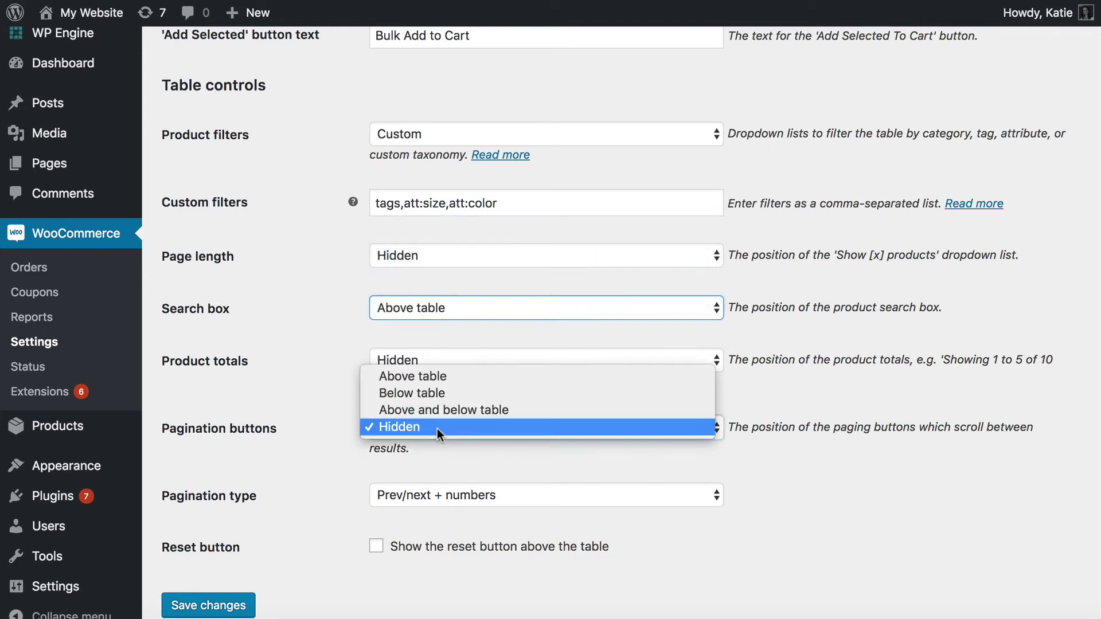
click(409, 377)
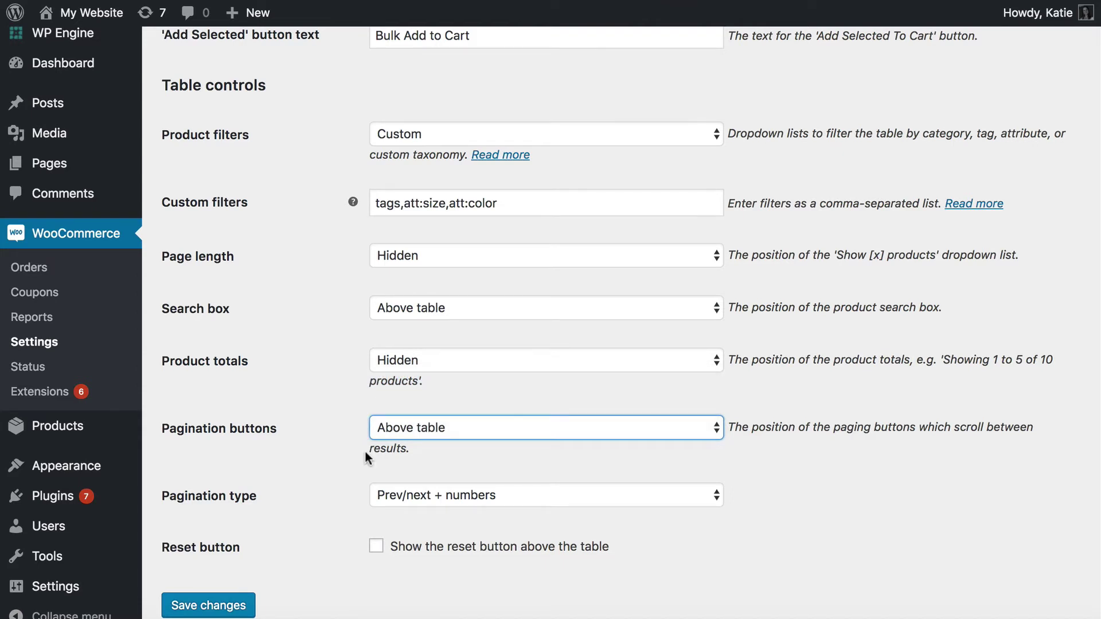
click(398, 431)
click(426, 445)
Enable the reset button above the table and save the product table settings
click(376, 547)
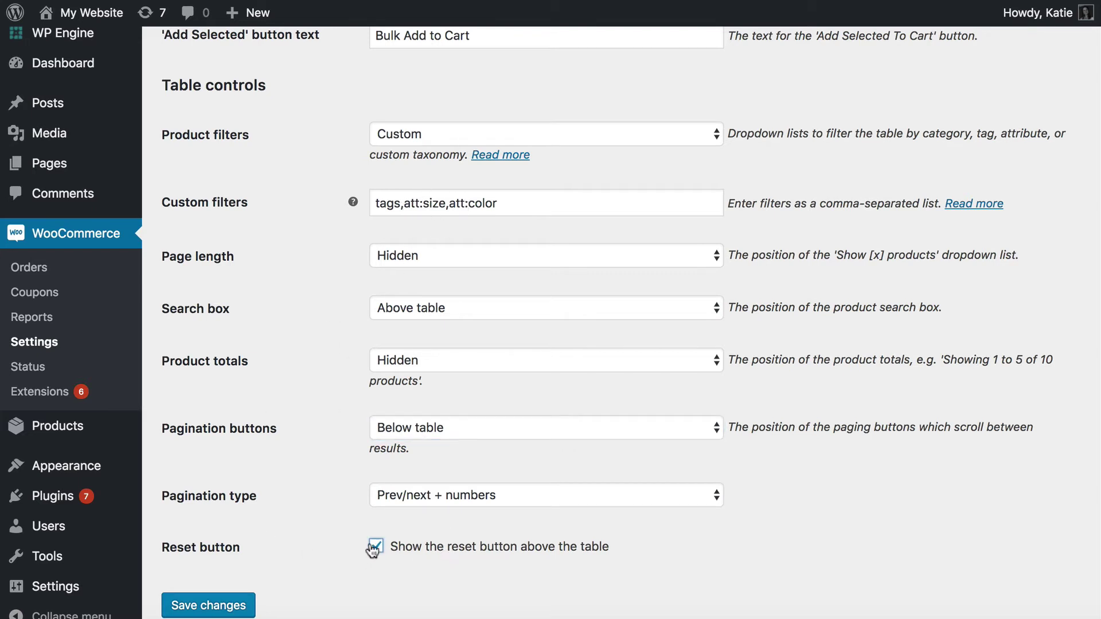
click(207, 605)
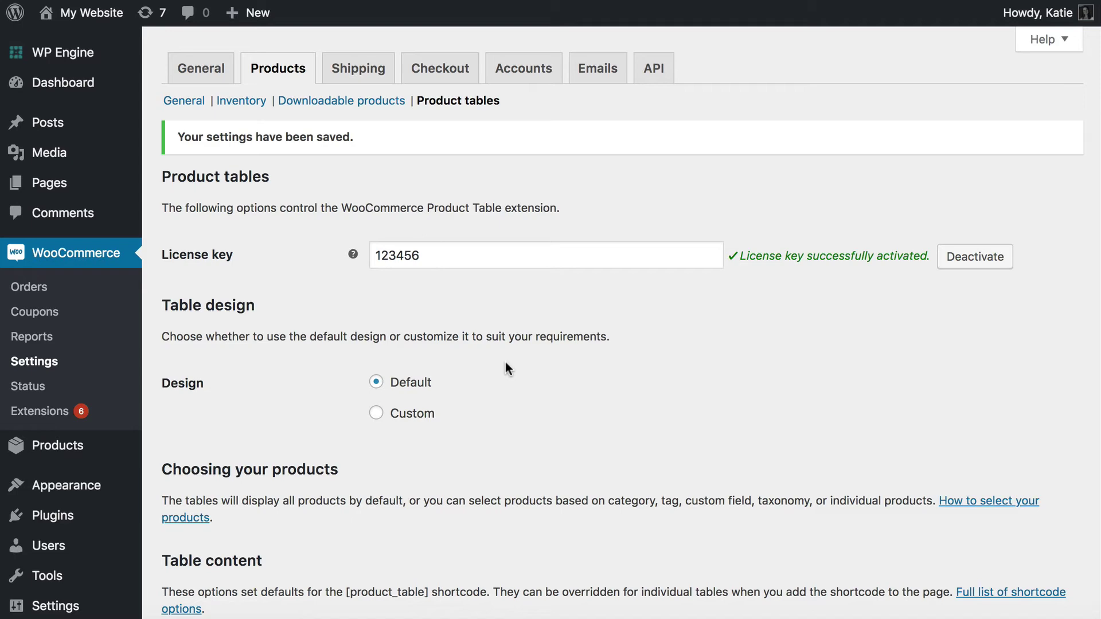
Create a new blank WordPress page and place the cursor in its content area
mouse_move(36, 188)
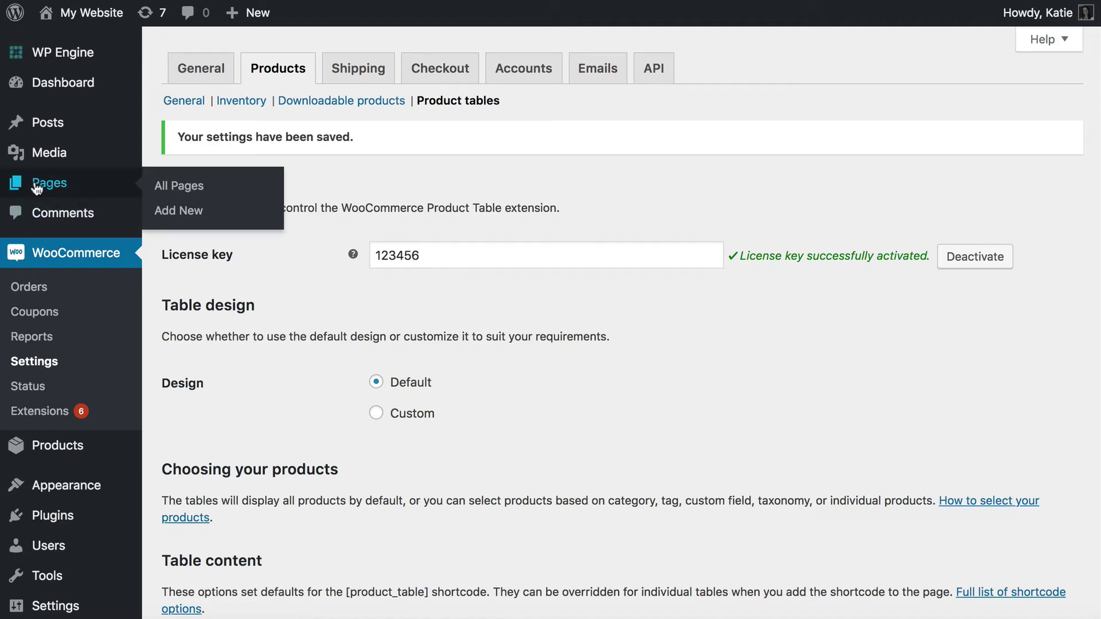
click(210, 217)
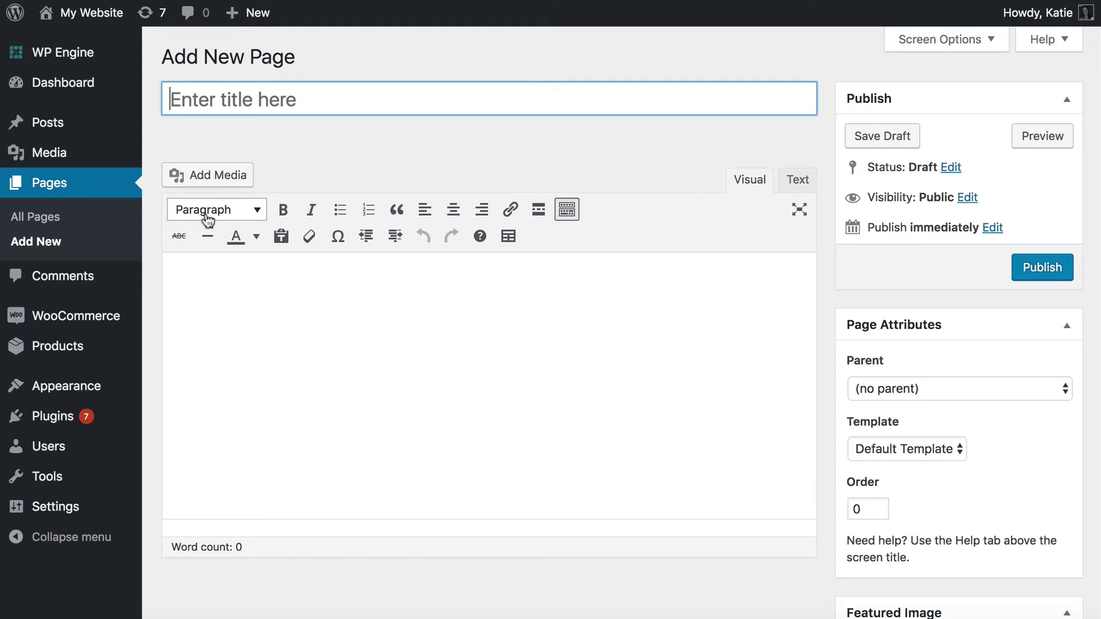
click(249, 287)
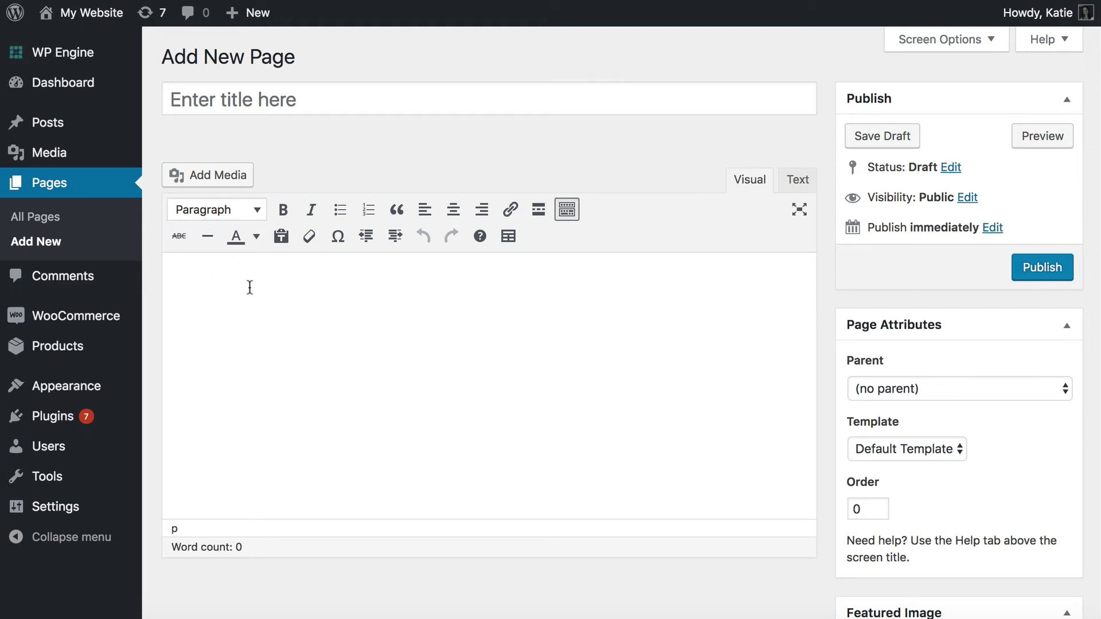
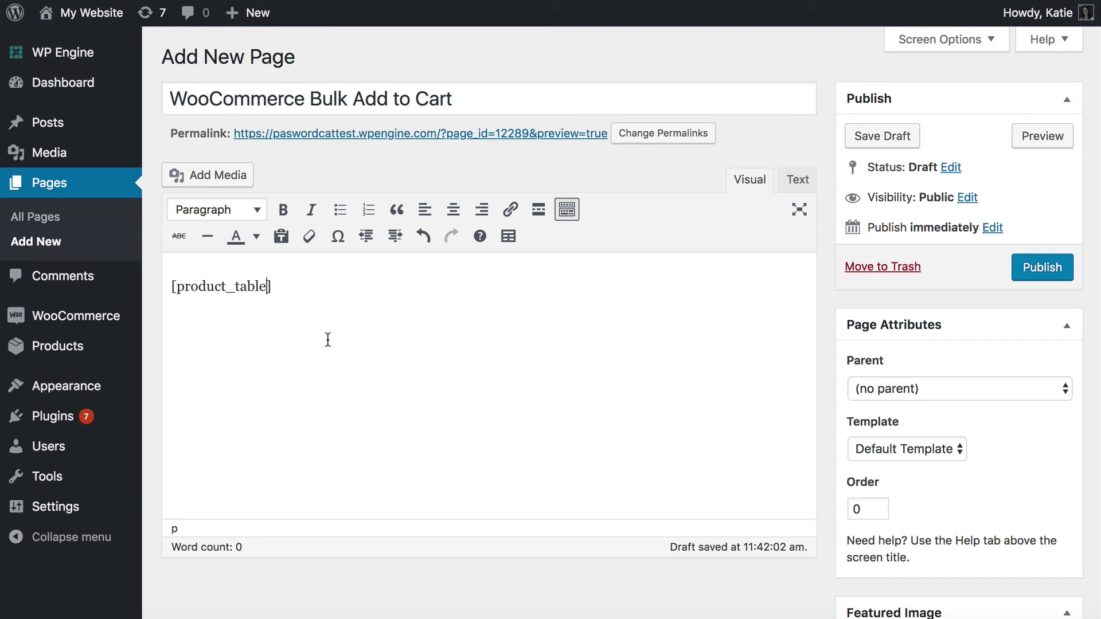
Add the attribute category="clothing" to the product_table shortcode in the page content
key(Left)
text(category=)
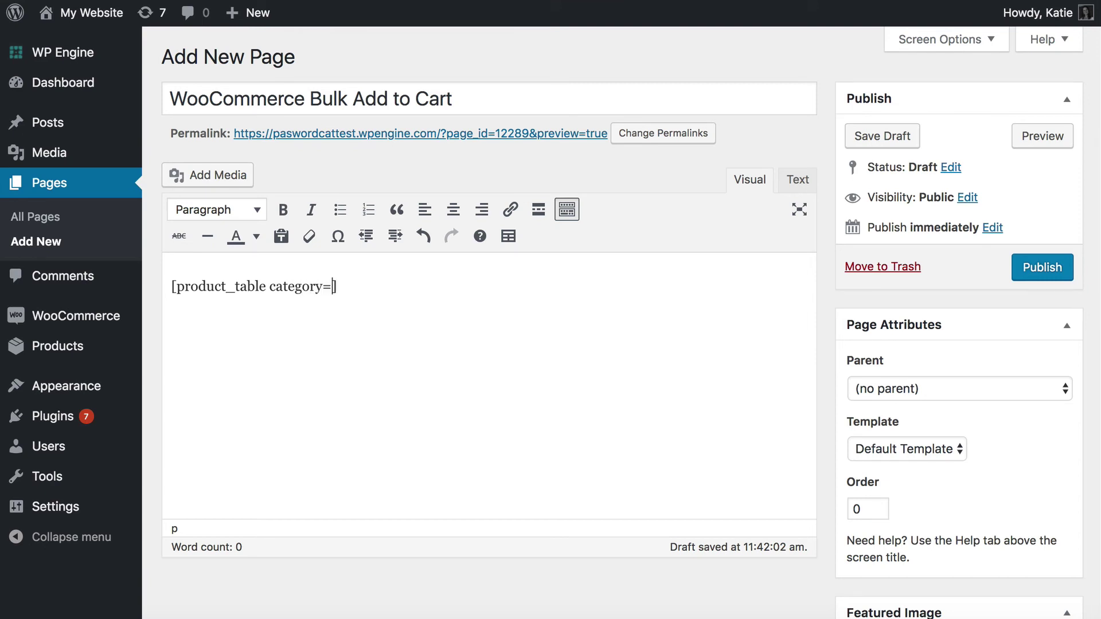
text("clothing")
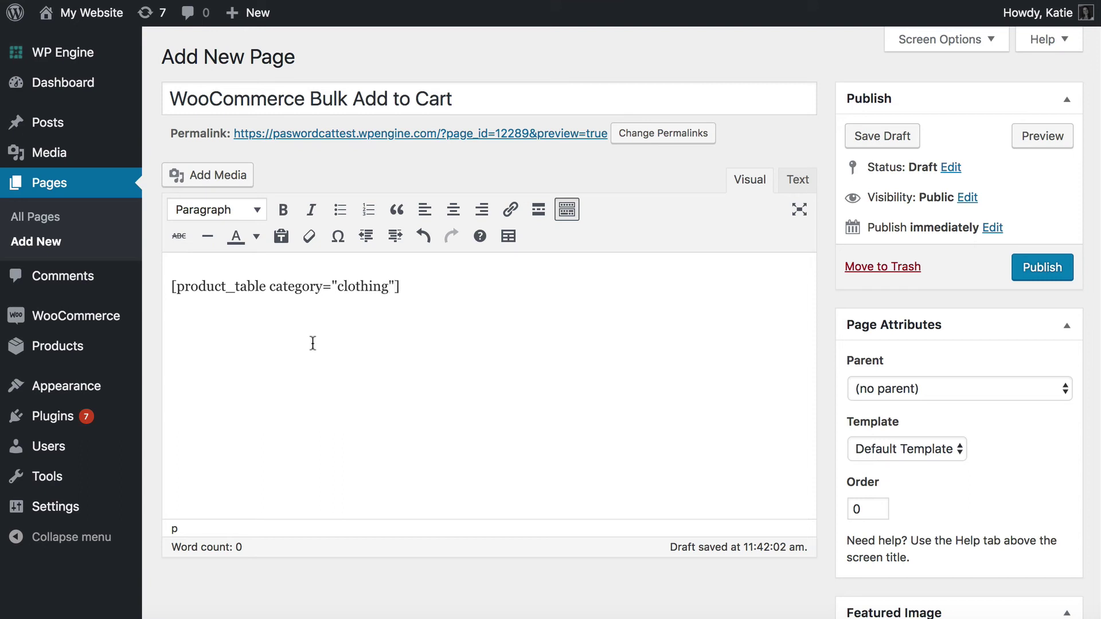
drag(333, 287, 396, 285)
Set the page template to Full width and publish the page
click(925, 449)
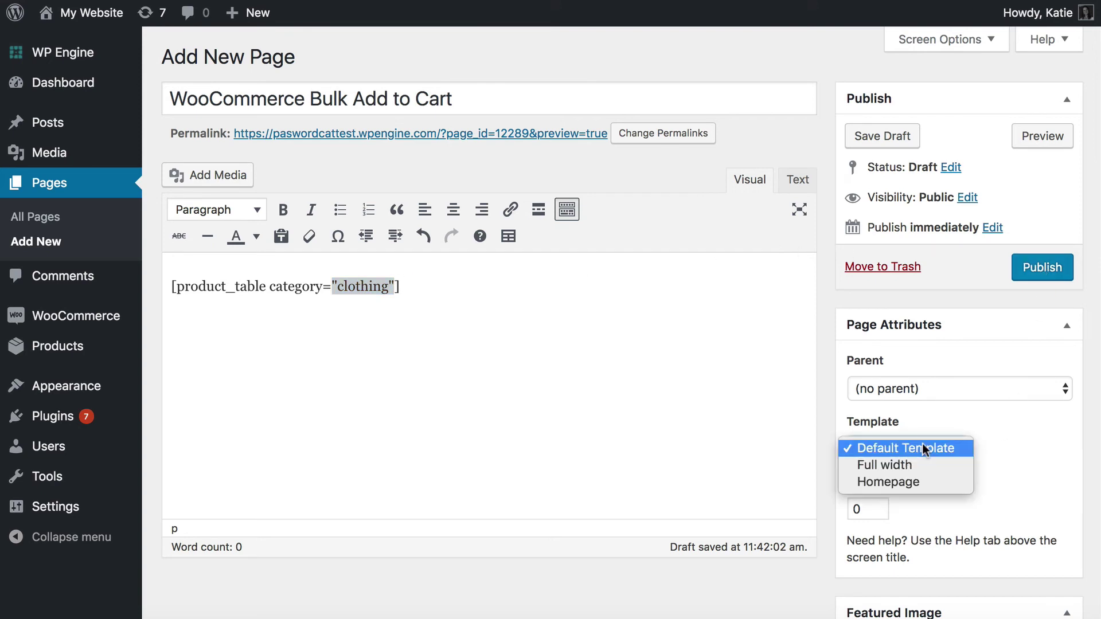
click(901, 470)
click(435, 295)
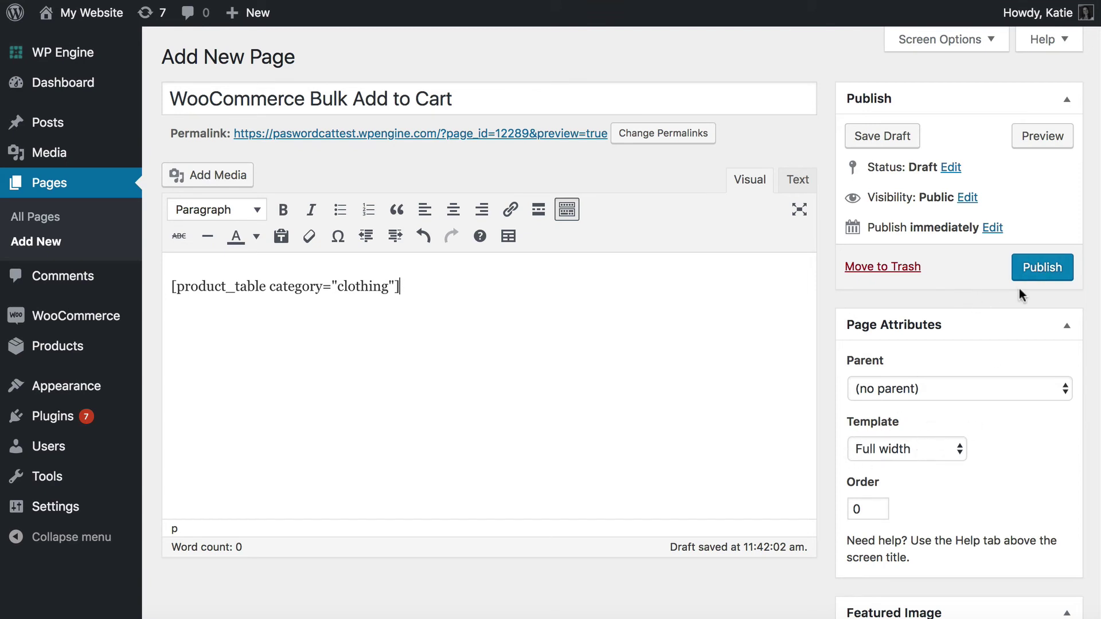
click(1035, 271)
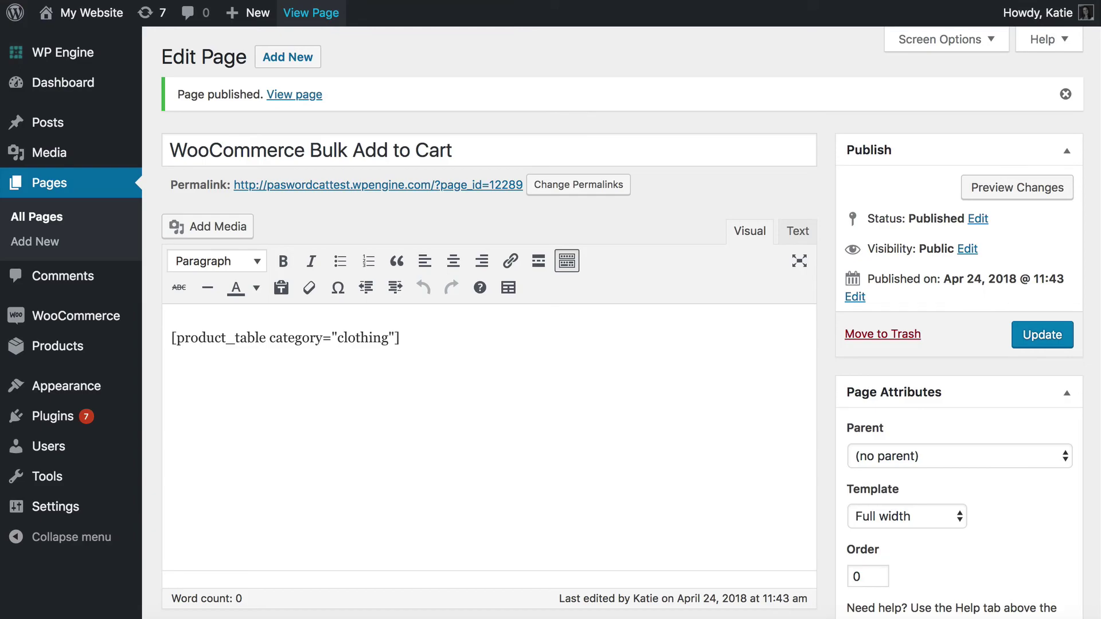
Open the published page on the site and look through its product table
click(311, 13)
scroll(591, 296, down, 5)
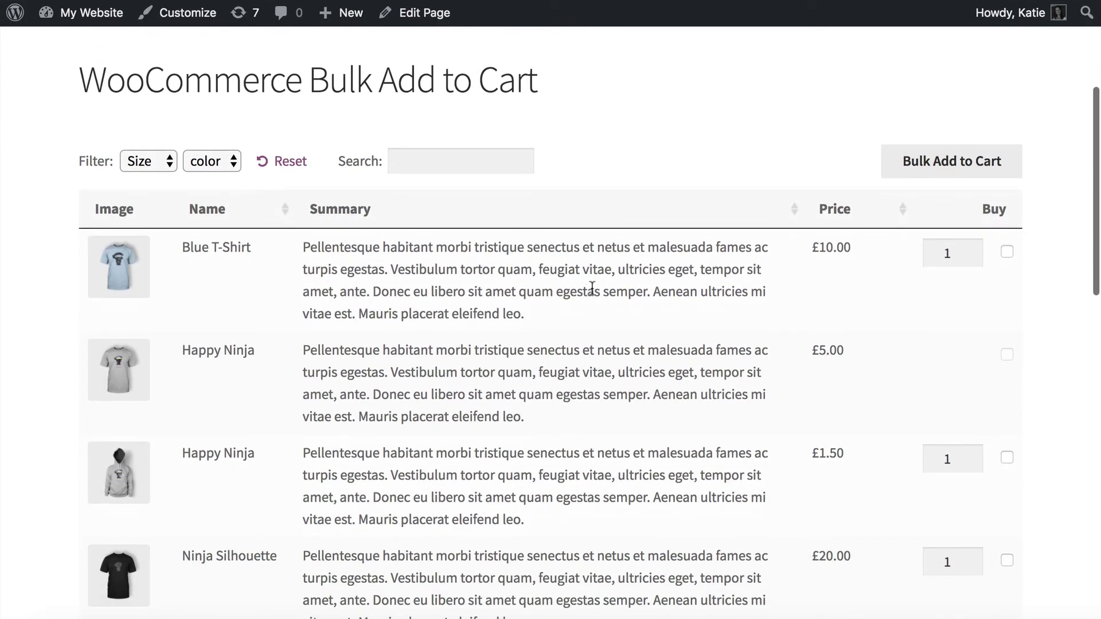
scroll(592, 289, down, 1)
scroll(594, 284, down, 2)
scroll(591, 287, up, 2)
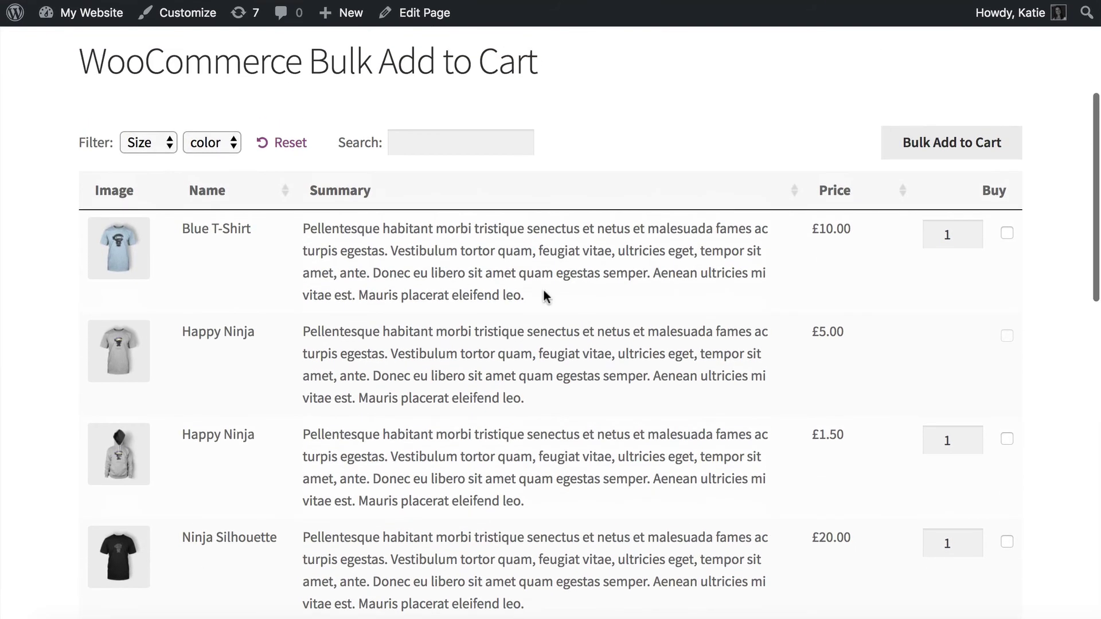
Filter the product table by size Large and by a color, and reset the filters
click(144, 142)
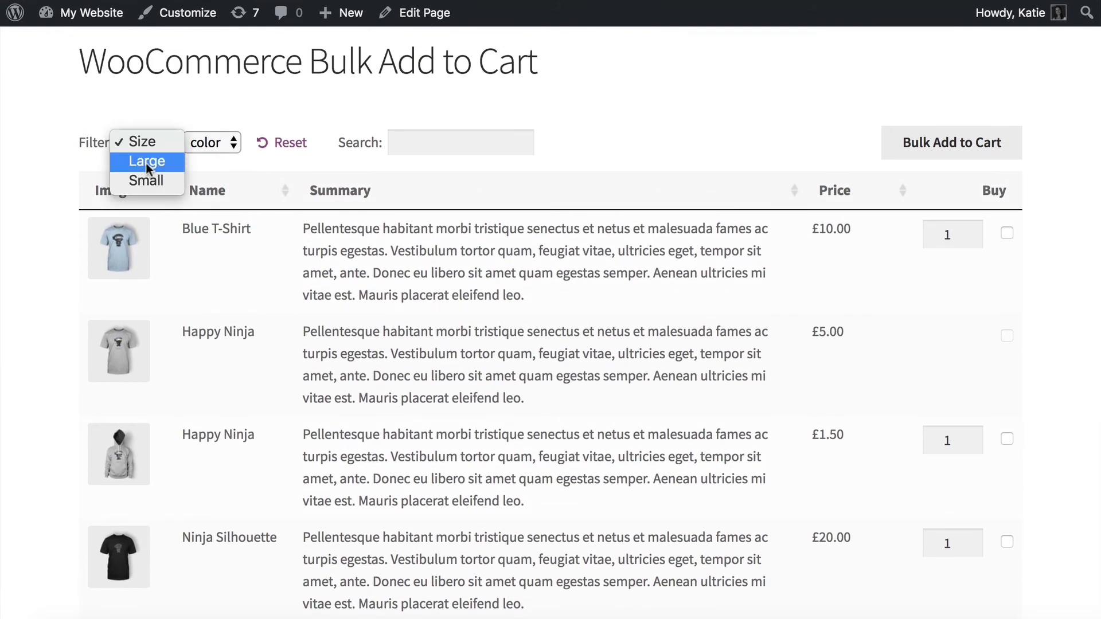
click(147, 163)
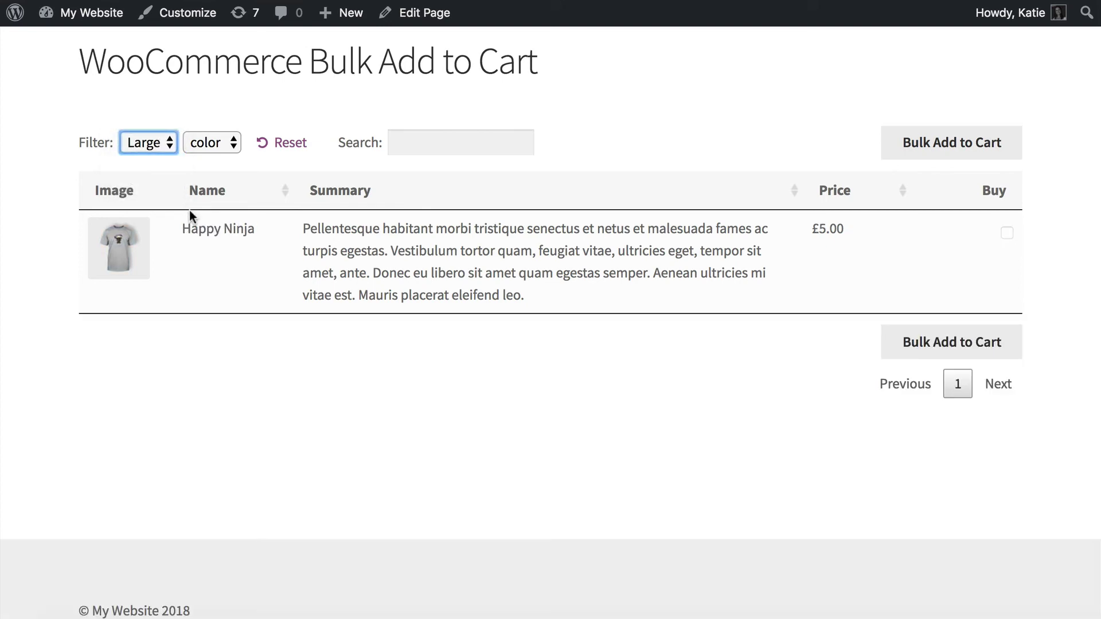
click(229, 145)
click(222, 165)
click(281, 150)
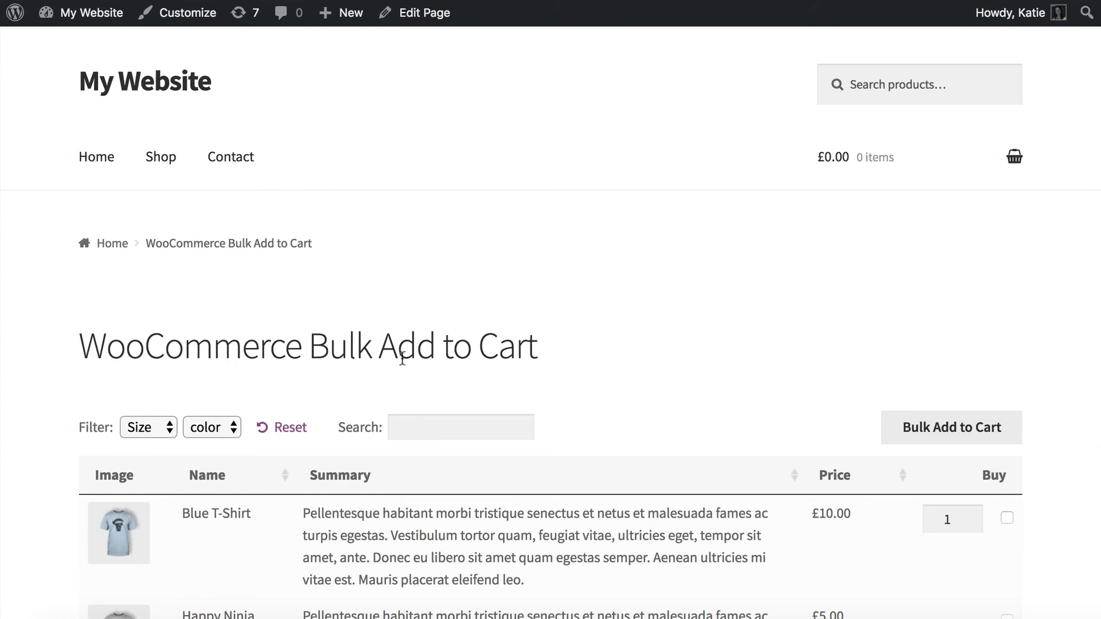
Search the product table for t-shirt and reset the table to its full product list
click(425, 153)
text(t)
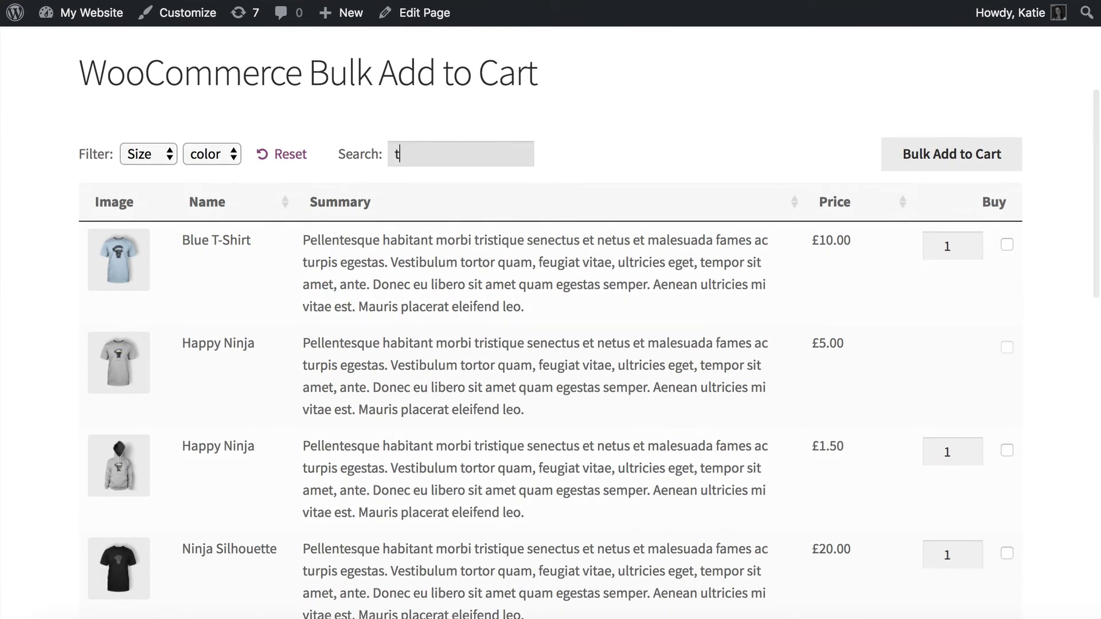
text(-shirt)
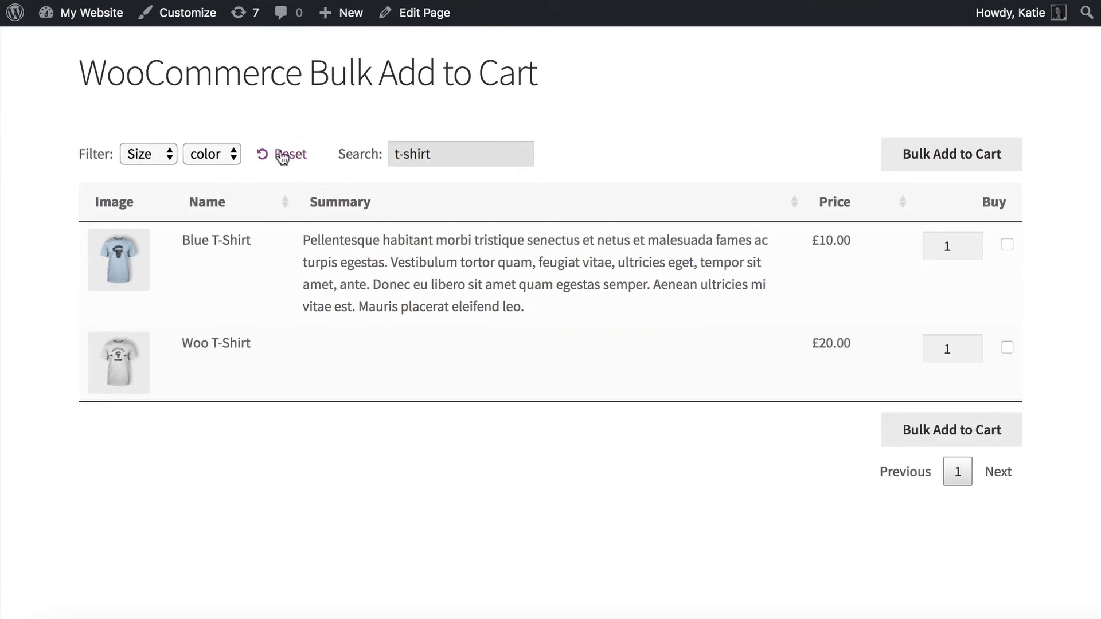
click(286, 155)
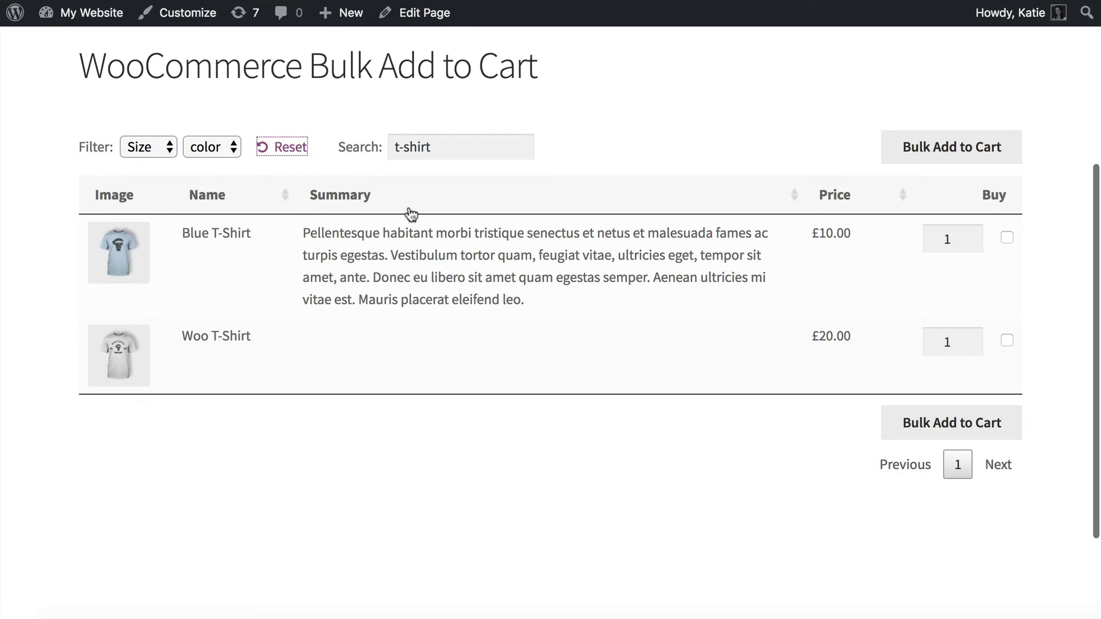
click(298, 152)
Set the Blue T-Shirt quantity to 3 and select it together with the £1.50 Happy Ninja and the £20.00 Ninja Silhouette
scroll(664, 346, down, 5)
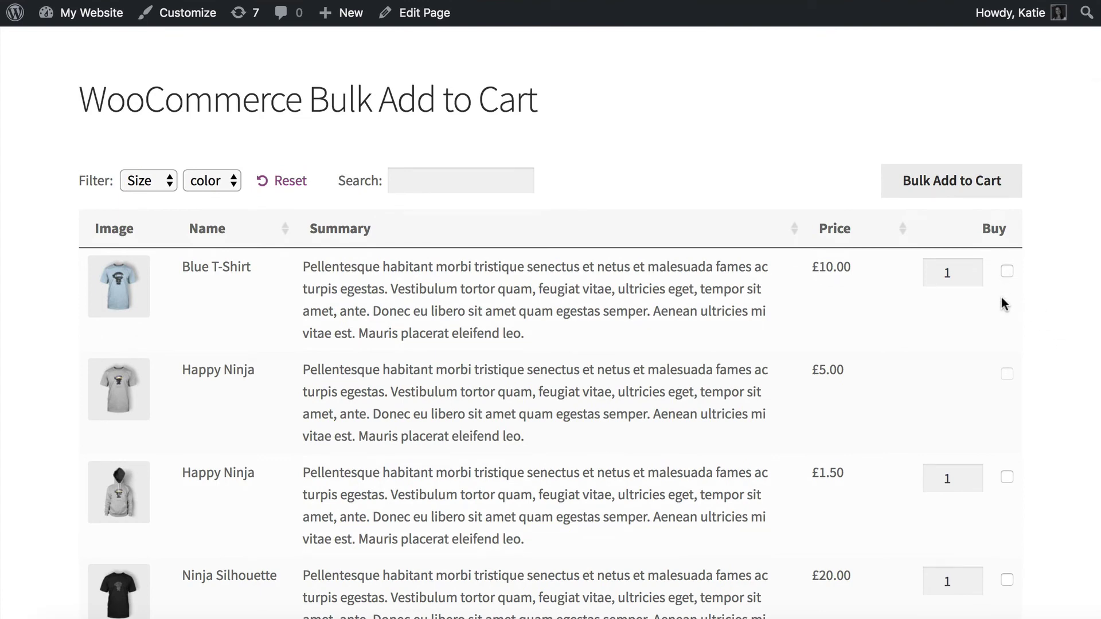
scroll(1005, 299, down, 3)
click(976, 150)
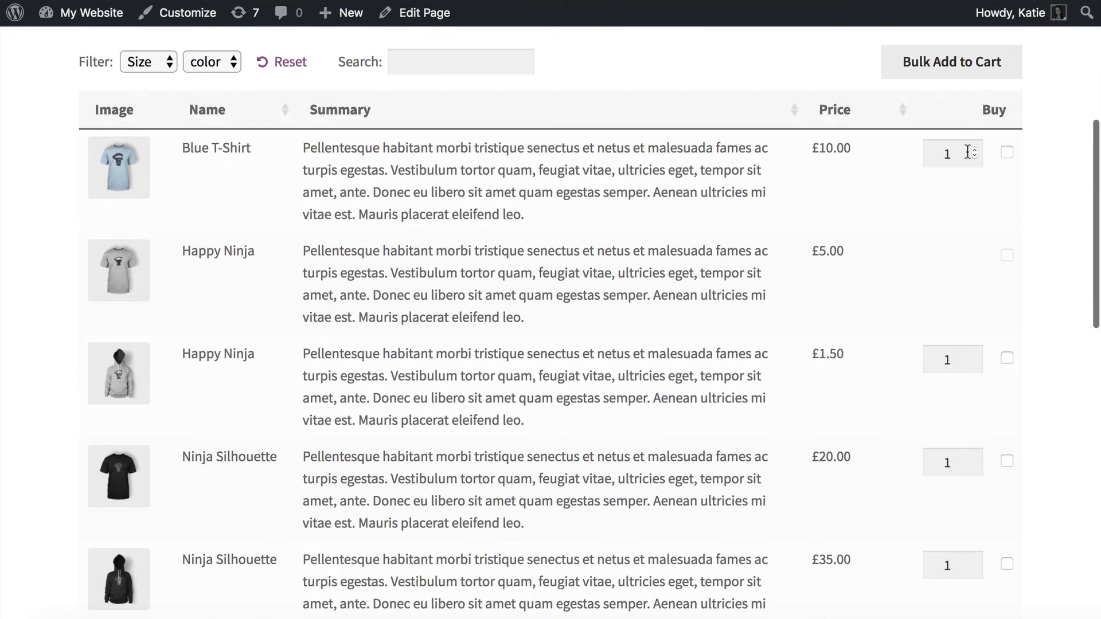
click(975, 150)
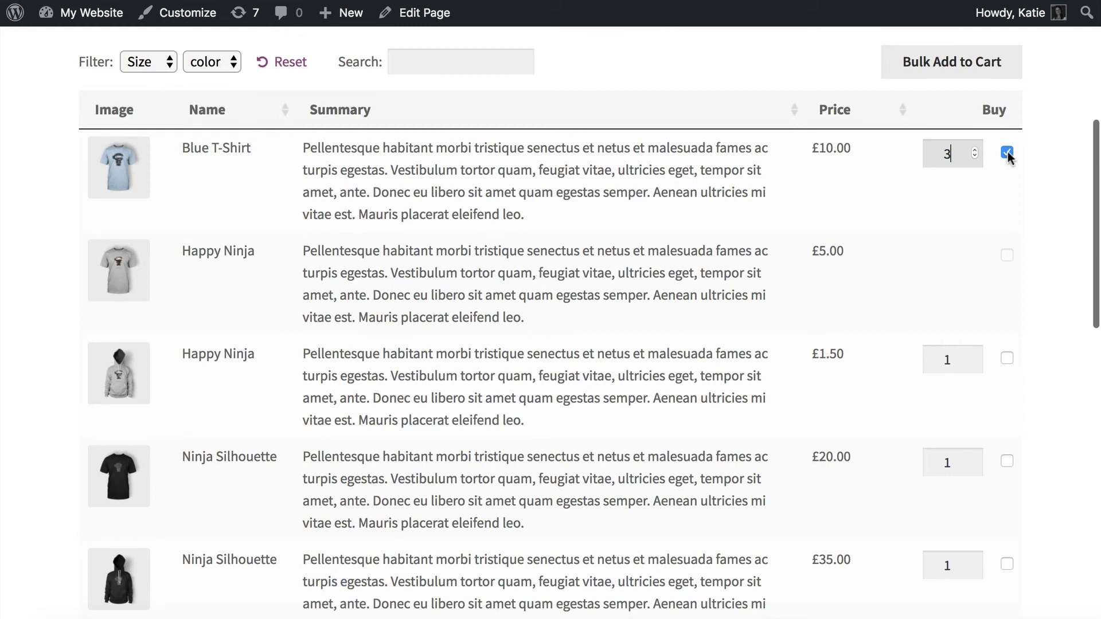
click(1008, 358)
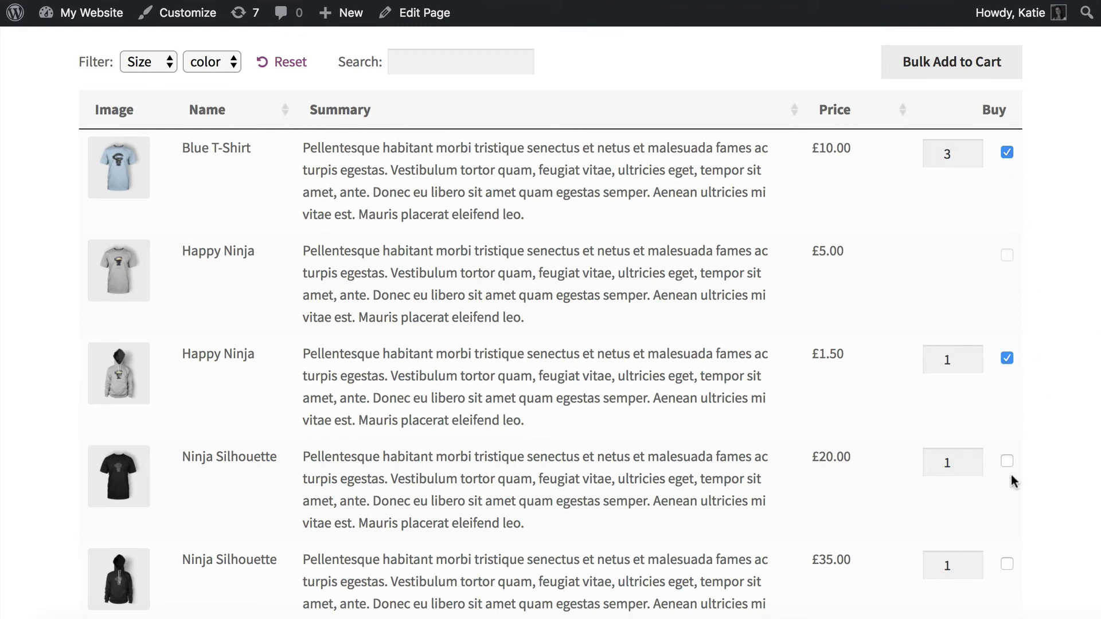
Choose the Blue variation of the Ship Your Idea hoodie, select it, and bulk add all selected products to the cart
scroll(1023, 478, down, 10)
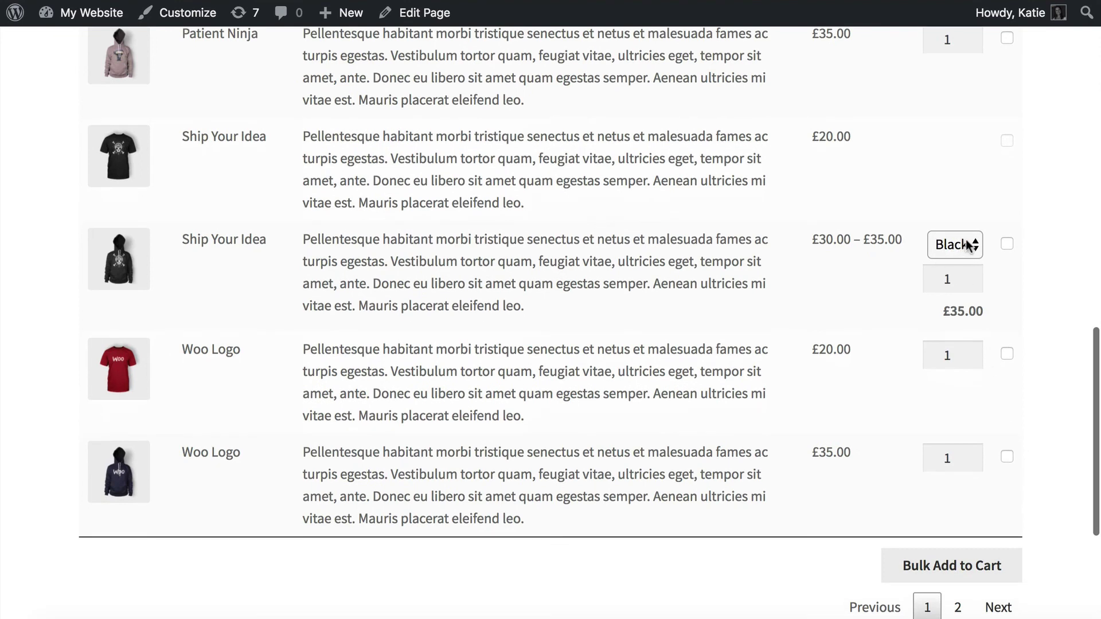
click(970, 245)
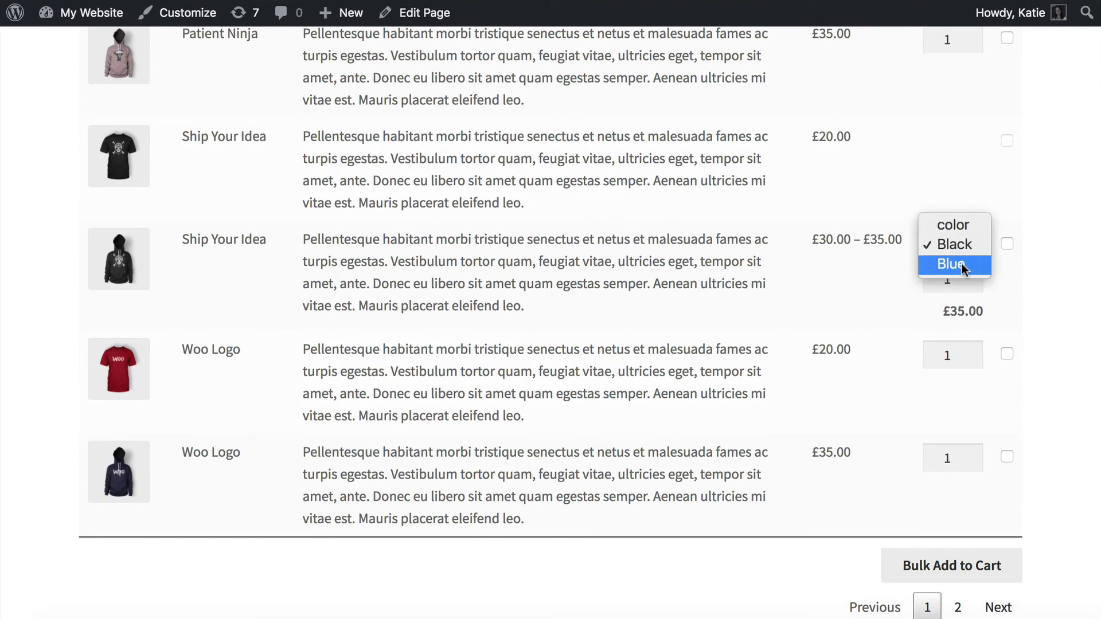
click(961, 263)
click(1007, 243)
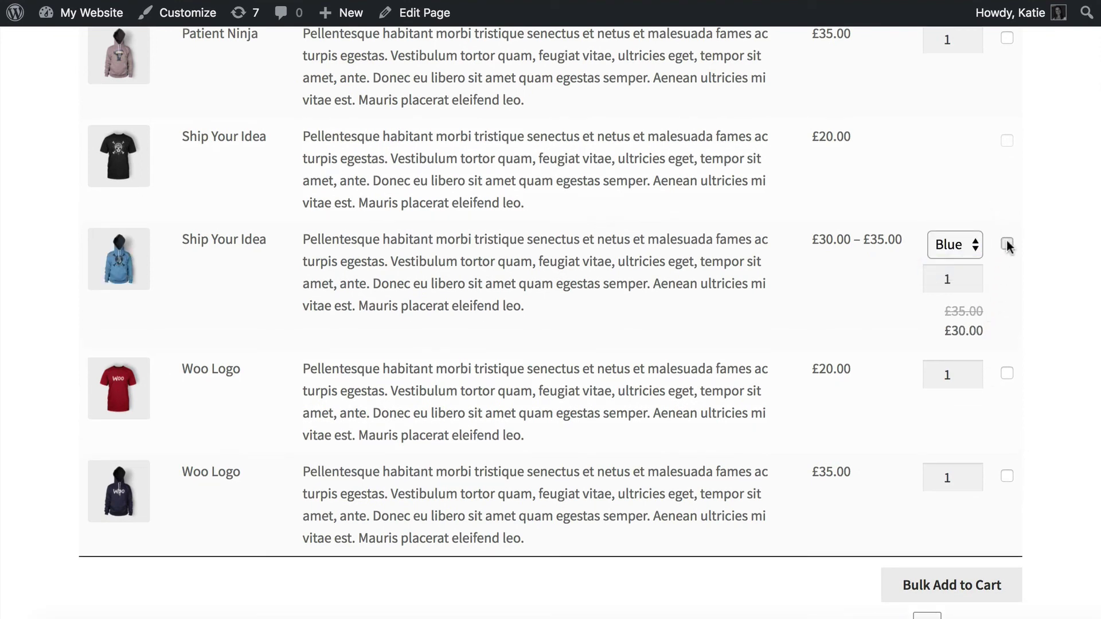
scroll(1013, 310, down, 4)
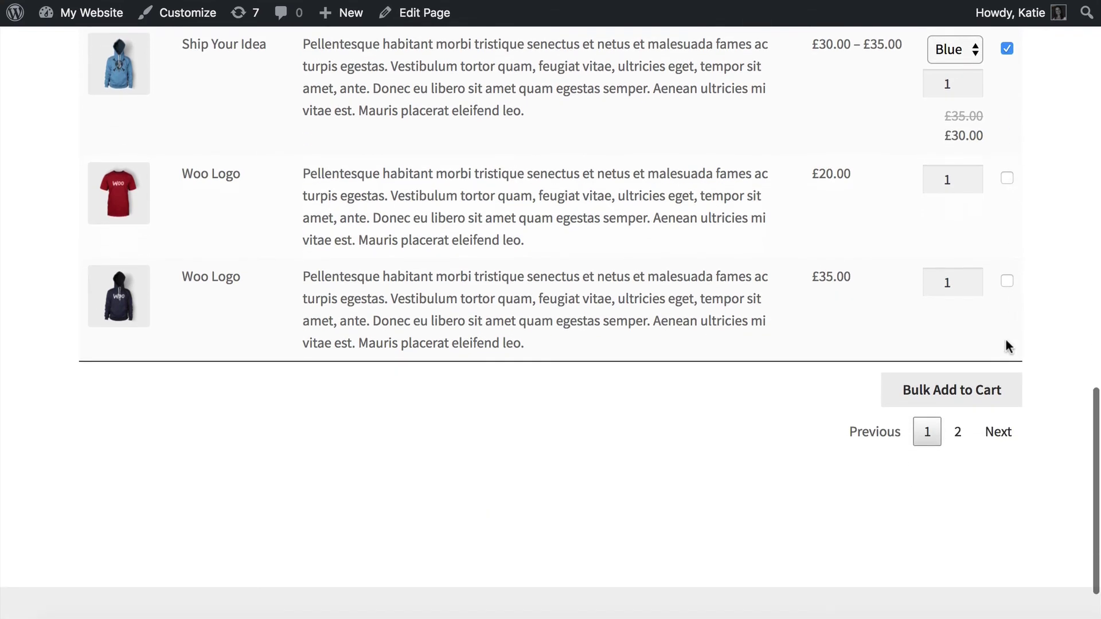
click(957, 395)
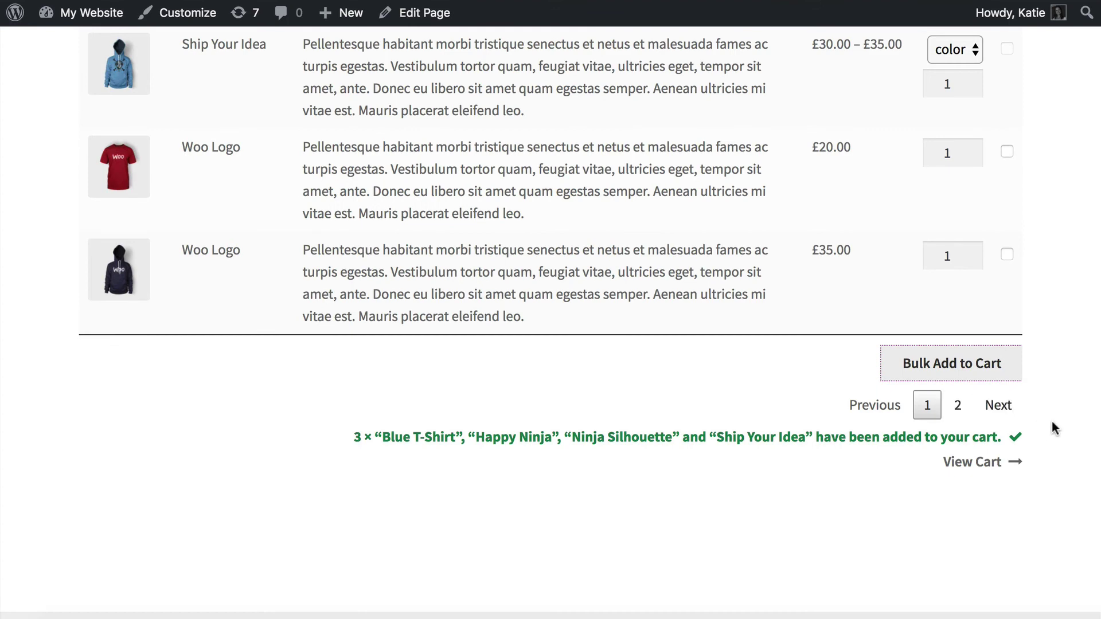
scroll(1058, 422, up, 2)
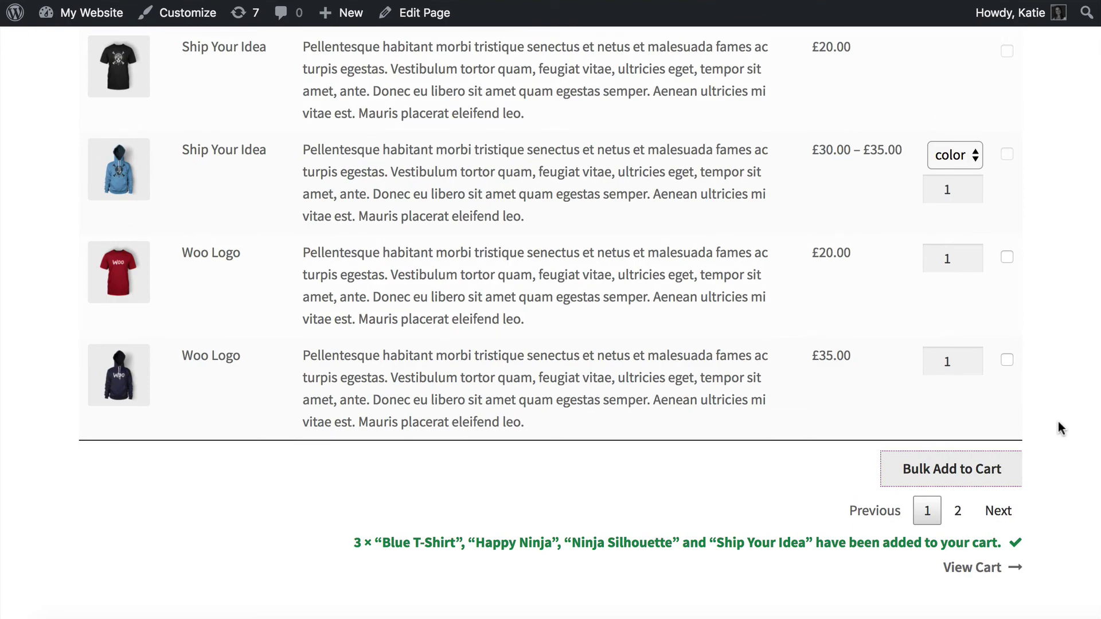
scroll(1059, 427, up, 15)
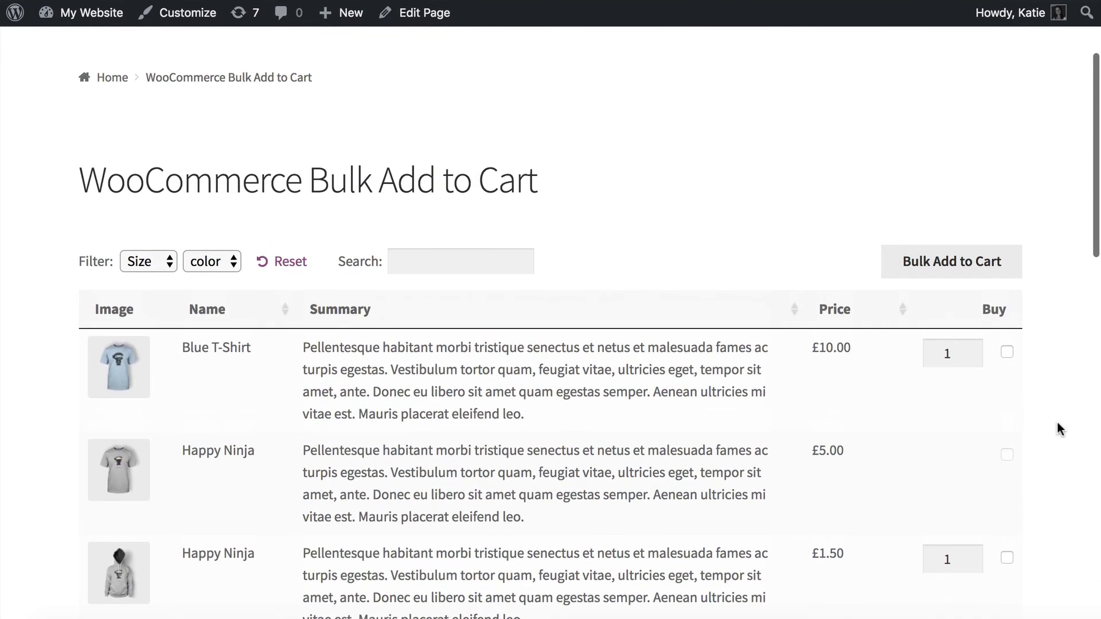